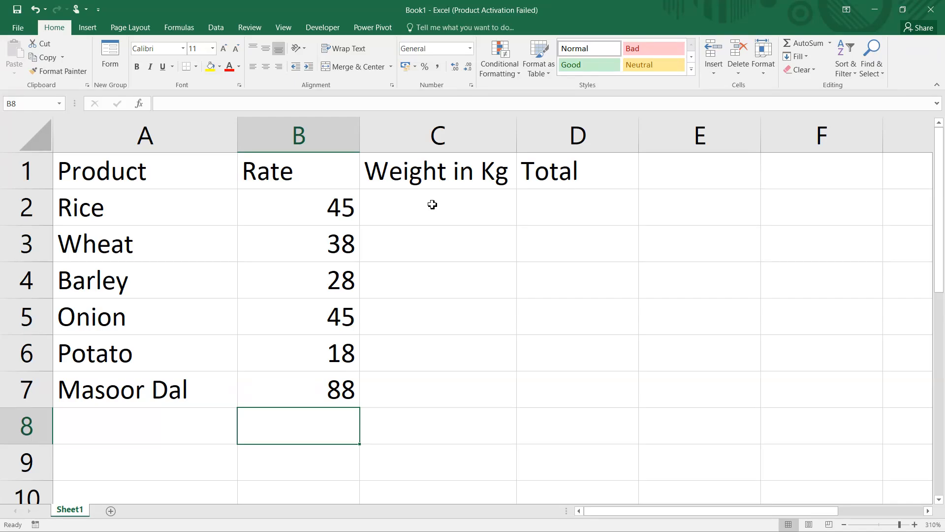
# Fill C2:C7 at once with the formula =RANDBETWEEN(12,28) for random weights
pyautogui.moveTo(433, 204); pyautogui.dragTo(432, 385)
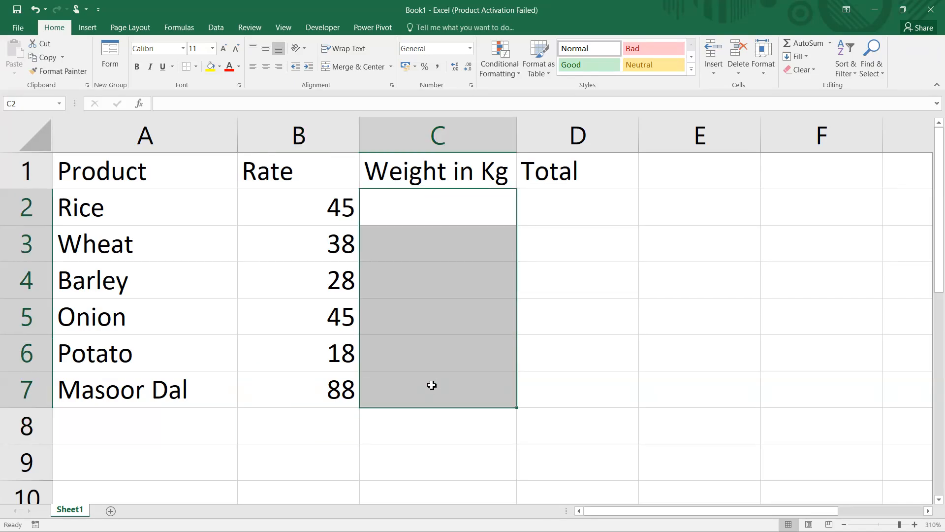
pyautogui.write('=')
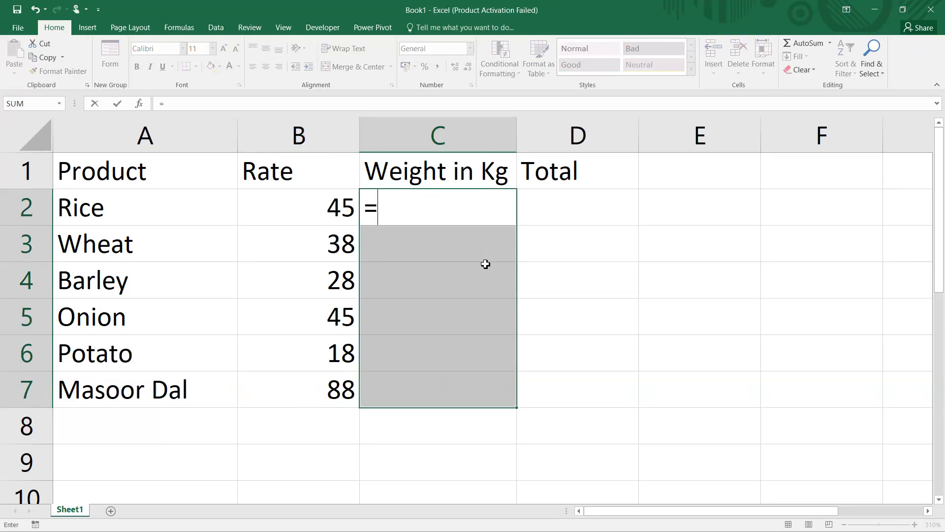
pyautogui.write('ranf')
pyautogui.press('BackSpace')
pyautogui.write('d')
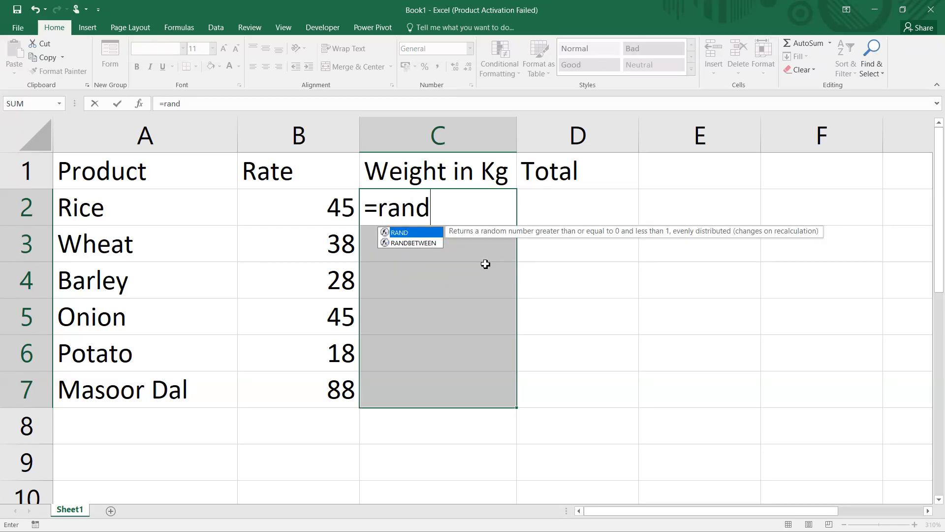
pyautogui.write('b')
pyautogui.press('Tab')
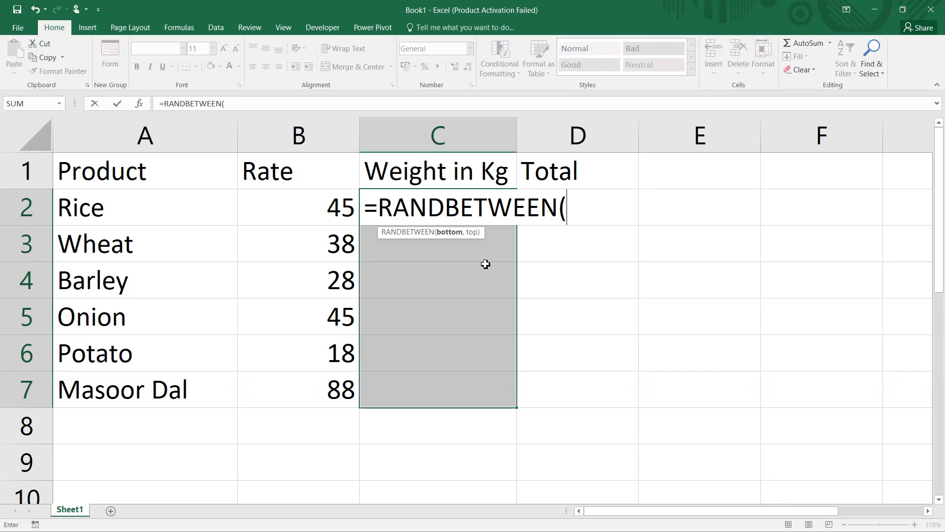
pyautogui.write('12,')
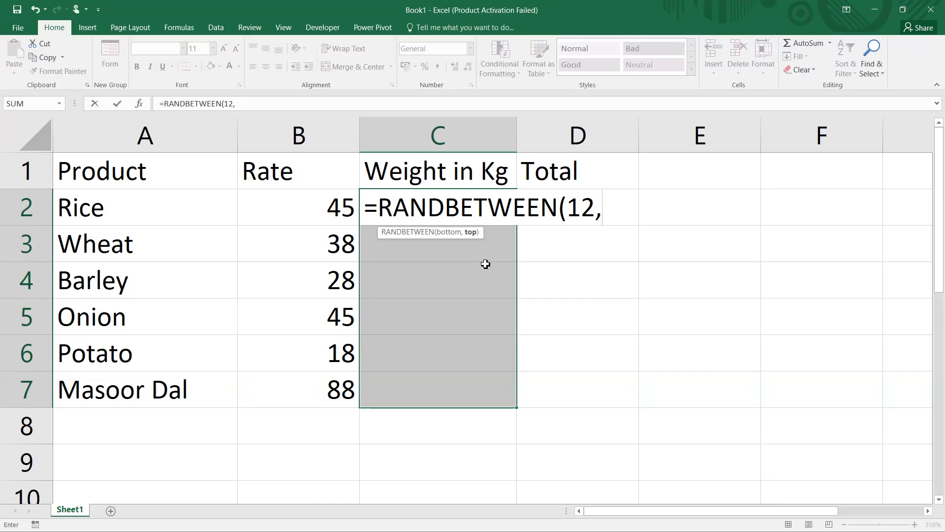
pyautogui.write('28')
pyautogui.write(')')
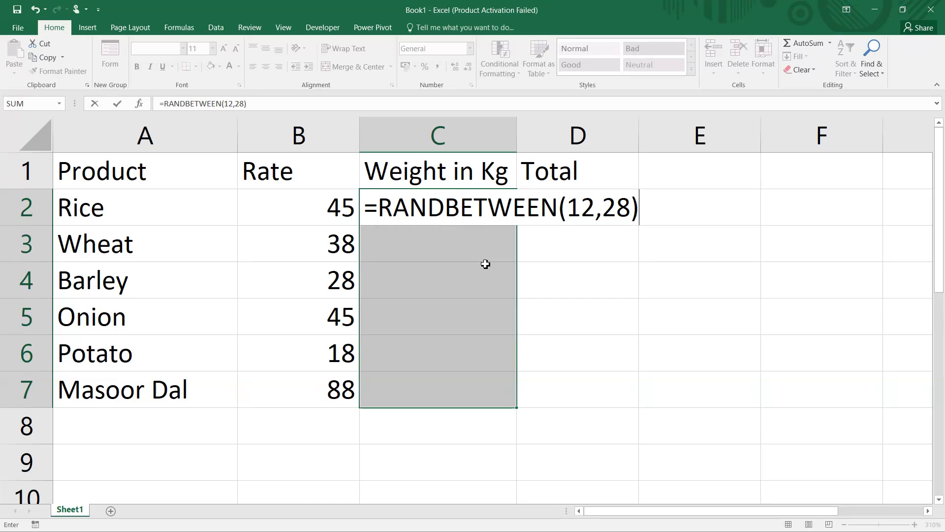
pyautogui.hotkey('ctrl', 'Return')
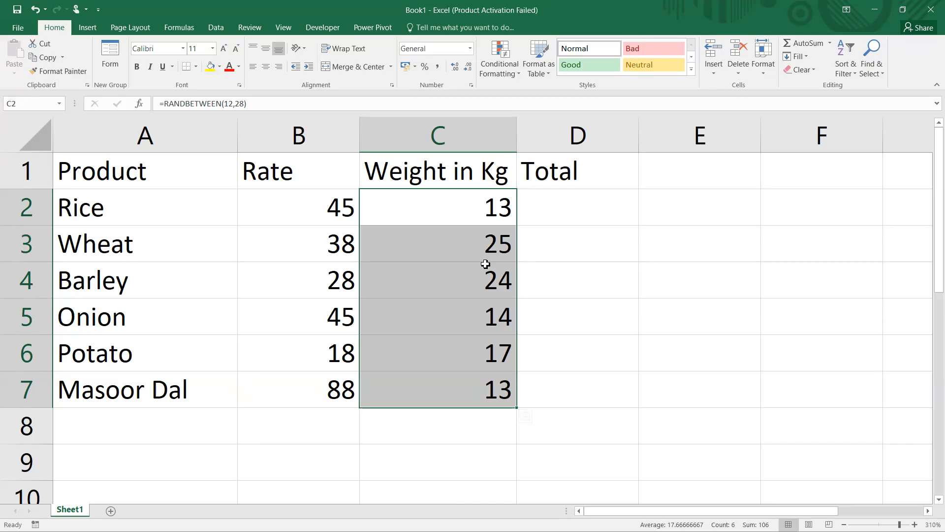
pyautogui.click(449, 267)
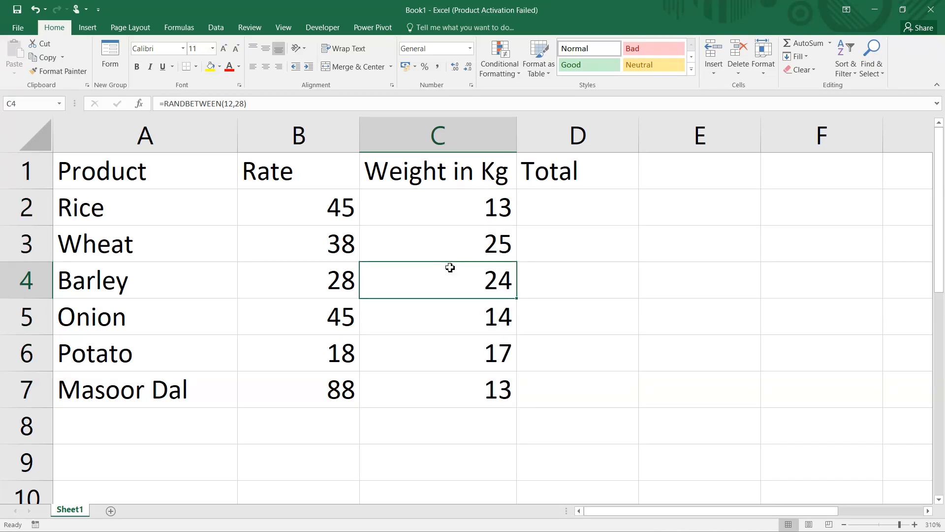
pyautogui.press('F5')
pyautogui.click(449, 272)
pyautogui.click(450, 249)
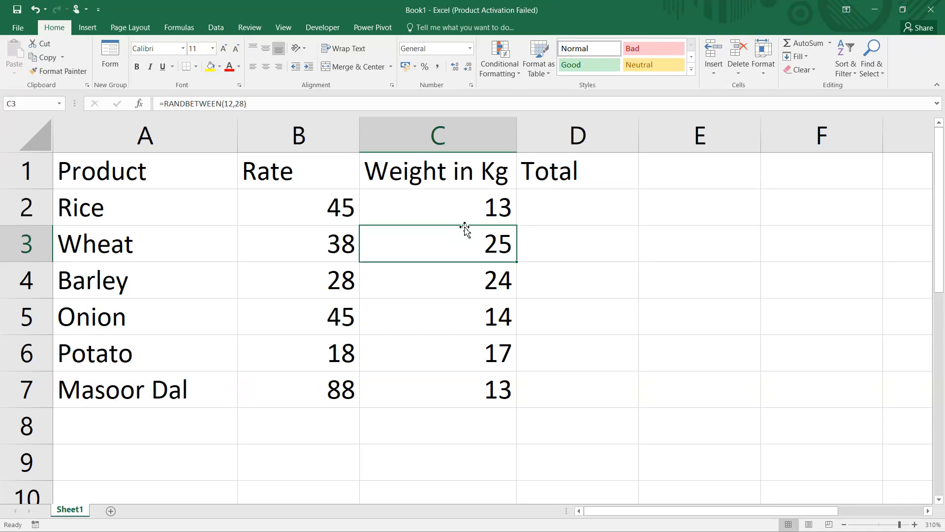
pyautogui.press('super')
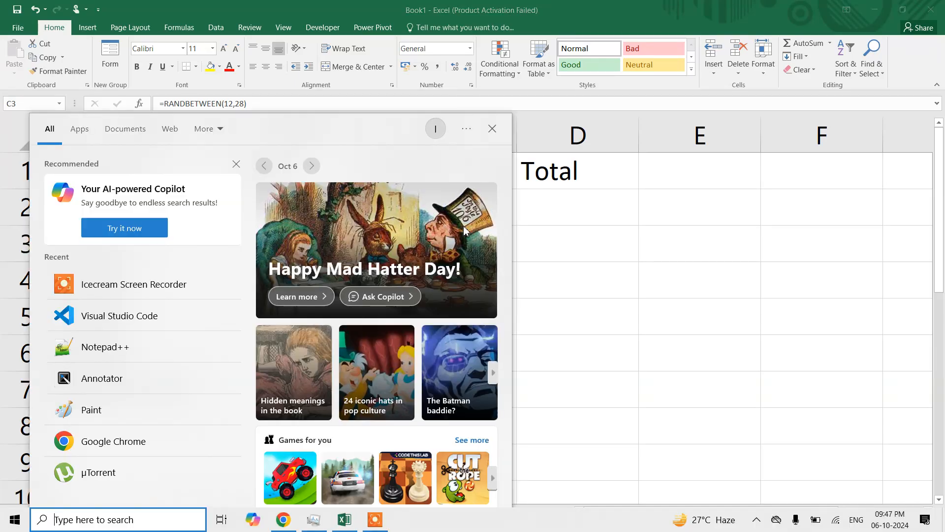
pyautogui.click(754, 194)
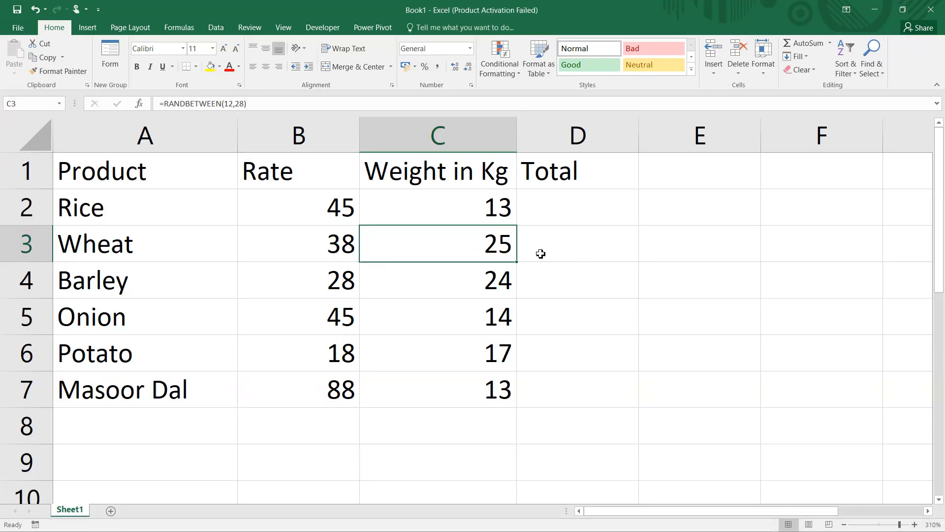
pyautogui.click(567, 254)
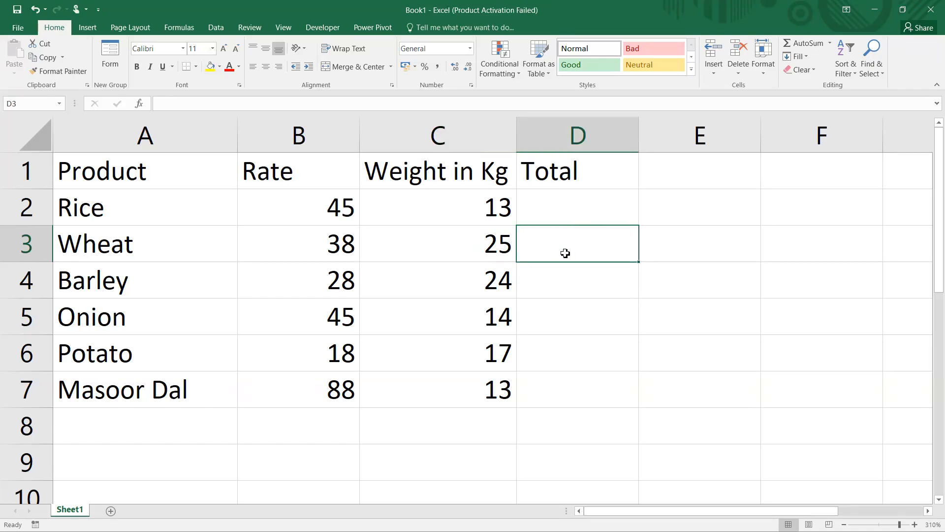
pyautogui.press('Down')
pyautogui.press('Up')
pyautogui.press('Up')
# Copy the weights in C2:C7 and paste them back over themselves as values with Paste Special
pyautogui.press('Left')
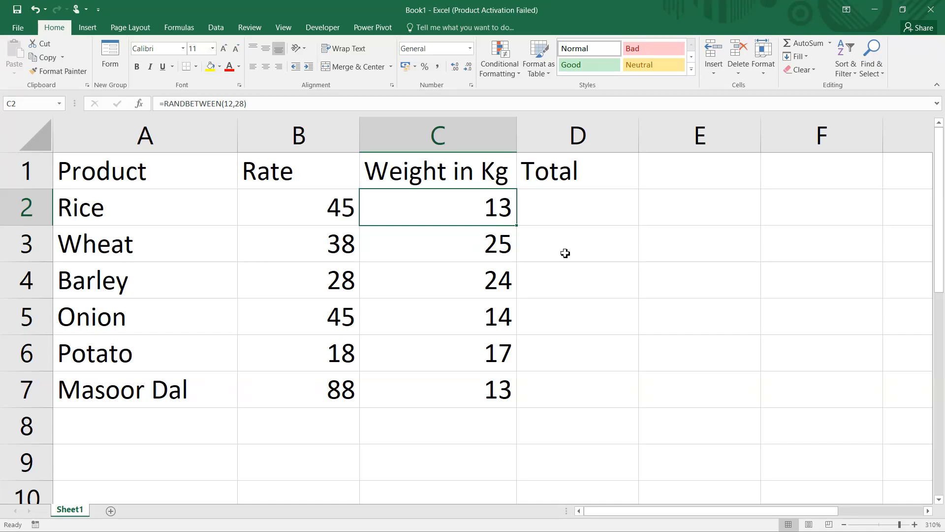
pyautogui.hotkey('shift', 'Down')
pyautogui.hotkey('shift', 'Down')
pyautogui.hotkey('shift', 'Down')
pyautogui.hotkey('shift', 'Down')
pyautogui.hotkey('shift', 'Down')
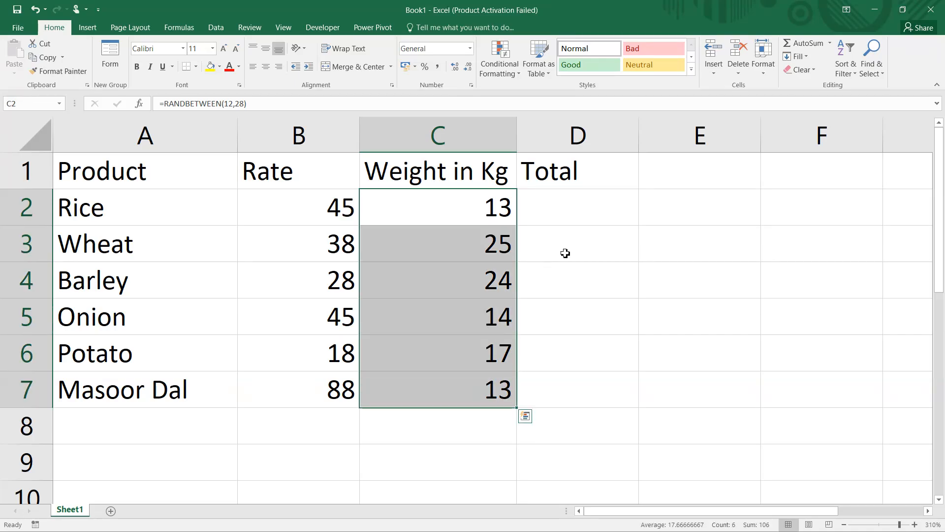
pyautogui.hotkey('ctrl', 'c')
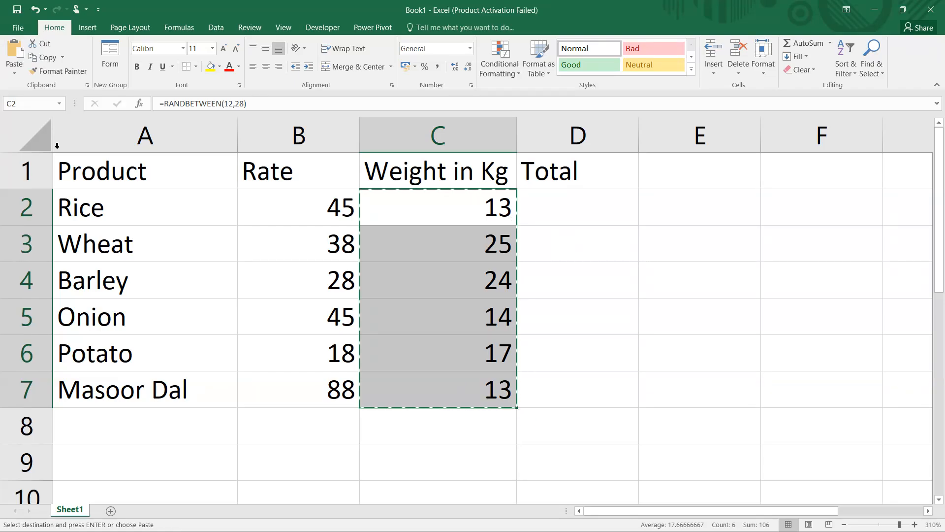
pyautogui.click(389, 201)
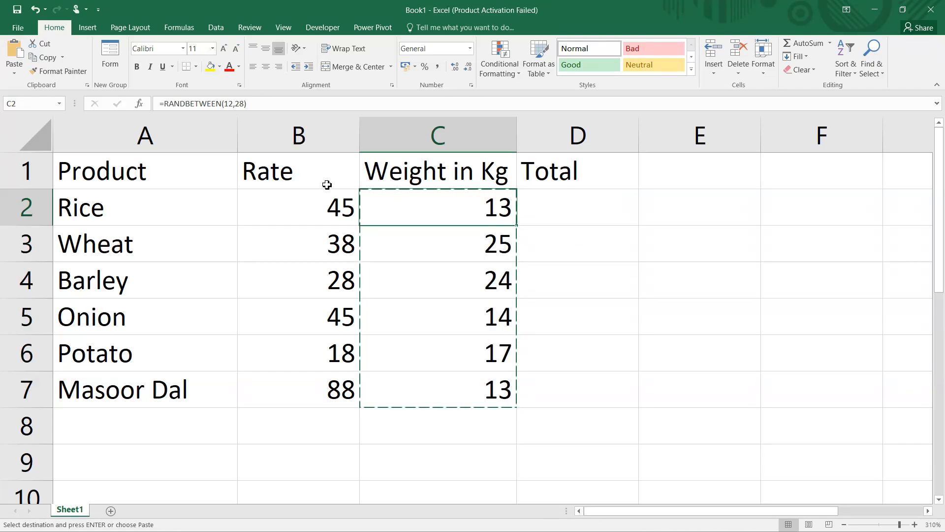
pyautogui.click(14, 72)
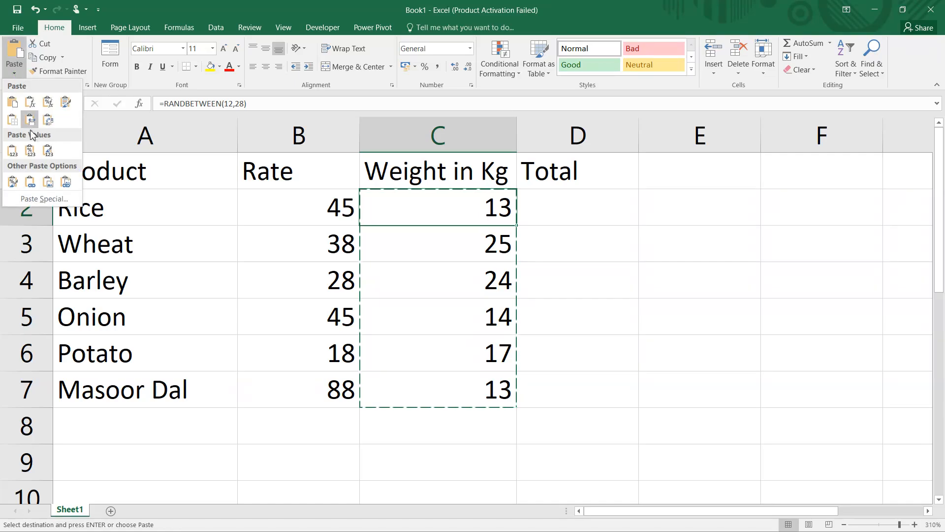
pyautogui.click(44, 199)
pyautogui.click(344, 163)
pyautogui.click(451, 296)
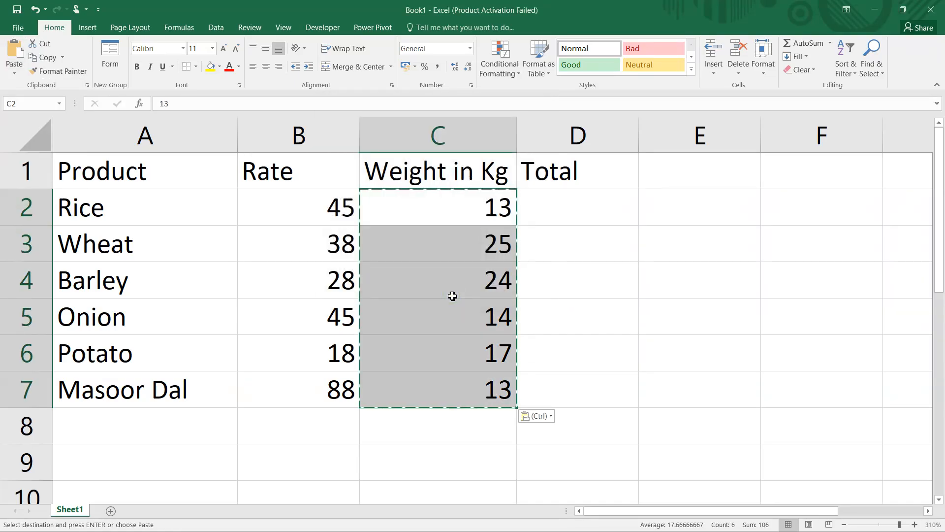
pyautogui.click(715, 301)
pyautogui.click(498, 210)
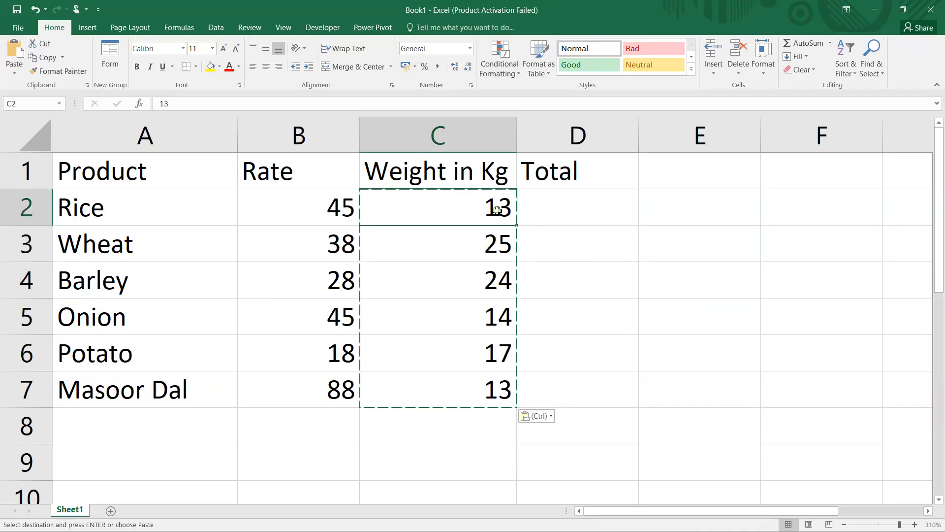
pyautogui.press('Escape')
# Apply the custom number format # "kg" to the weights in C2:C7
pyautogui.press('Down')
pyautogui.press('Down')
pyautogui.press('Down')
pyautogui.press('Down')
pyautogui.press('Down')
pyautogui.press('Down')
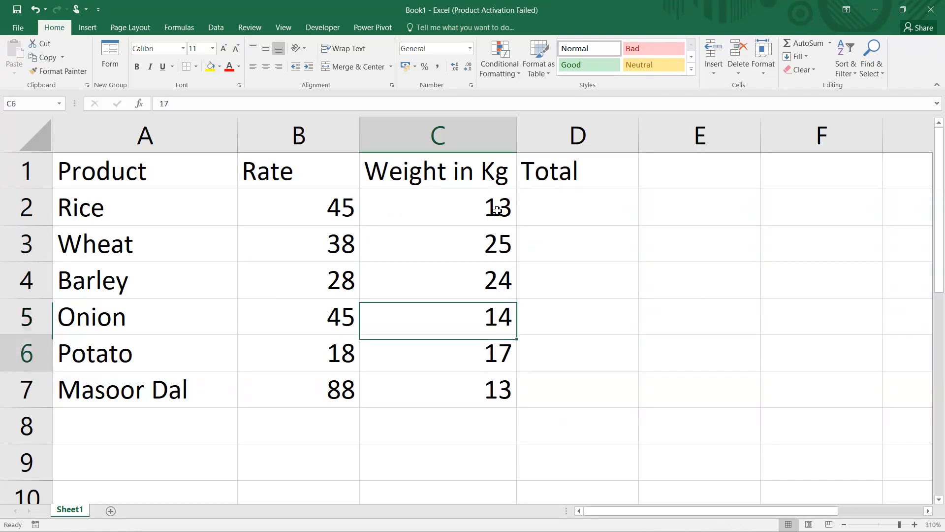
pyautogui.click(488, 208)
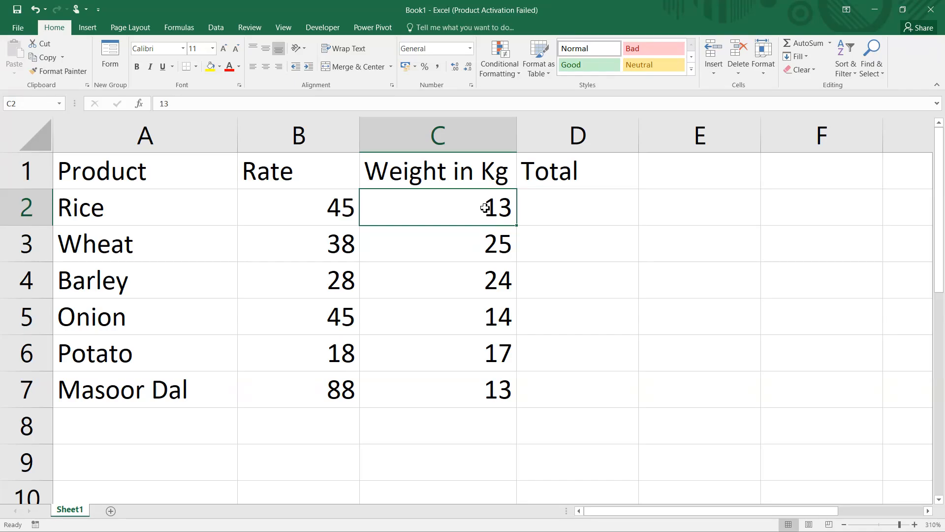
pyautogui.hotkey('shift', 'Down')
pyautogui.hotkey('shift', 'Down')
pyautogui.hotkey('shift', 'Down')
pyautogui.hotkey('shift', 'Down')
pyautogui.hotkey('shift', 'Down')
pyautogui.hotkey('shift', 'Down')
pyautogui.hotkey('shift', 'Up')
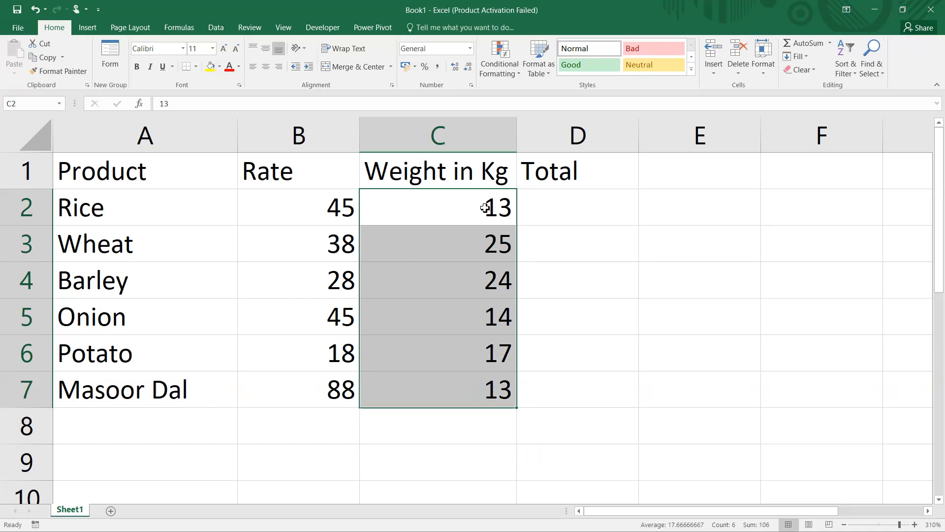
pyautogui.hotkey('ctrl', '1')
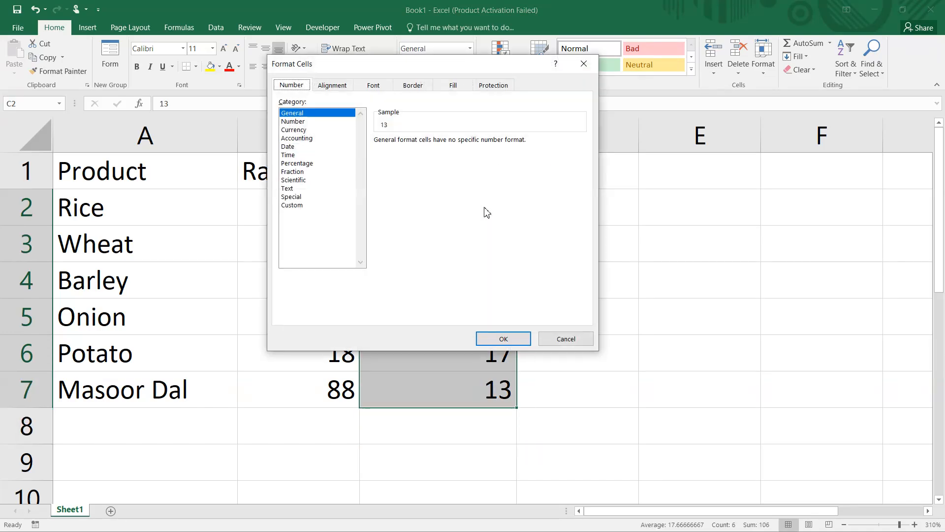
pyautogui.click(300, 207)
pyautogui.moveTo(401, 151); pyautogui.dragTo(314, 150)
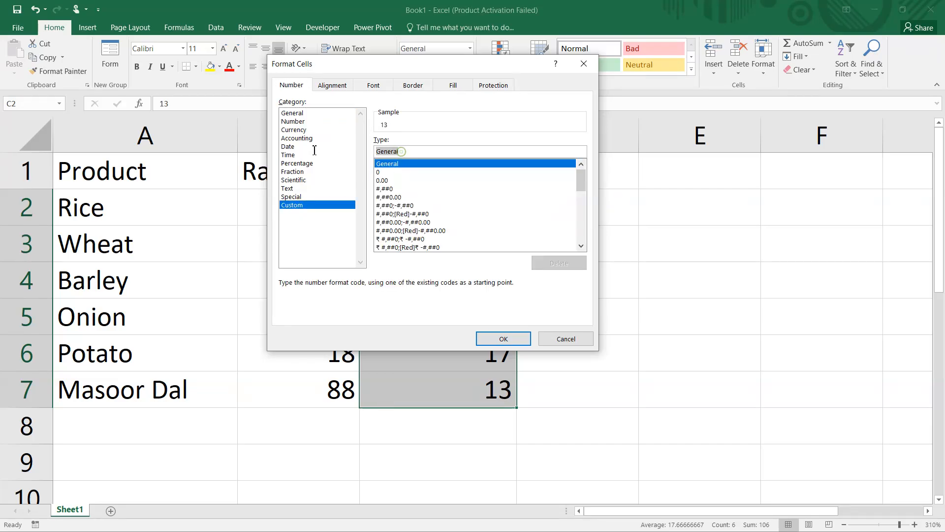
pyautogui.write('#')
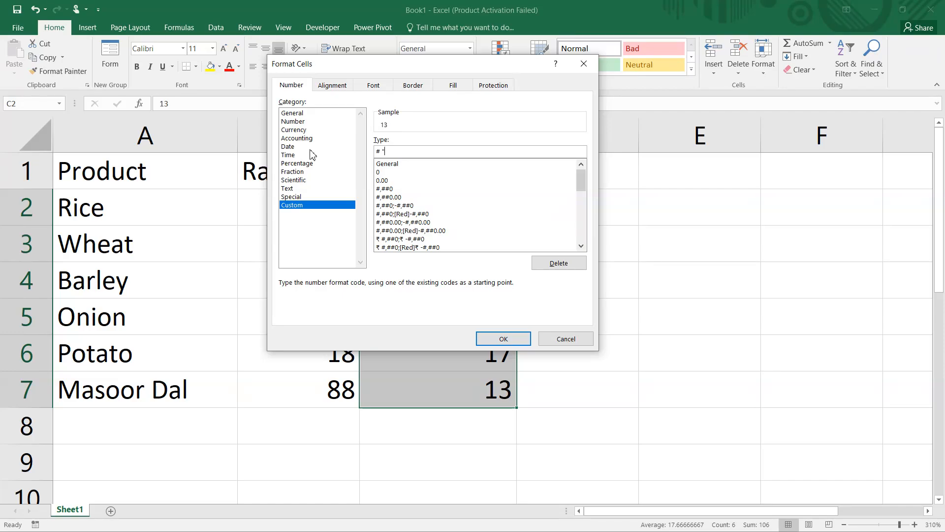
pyautogui.write(' "kg"')
pyautogui.click(504, 338)
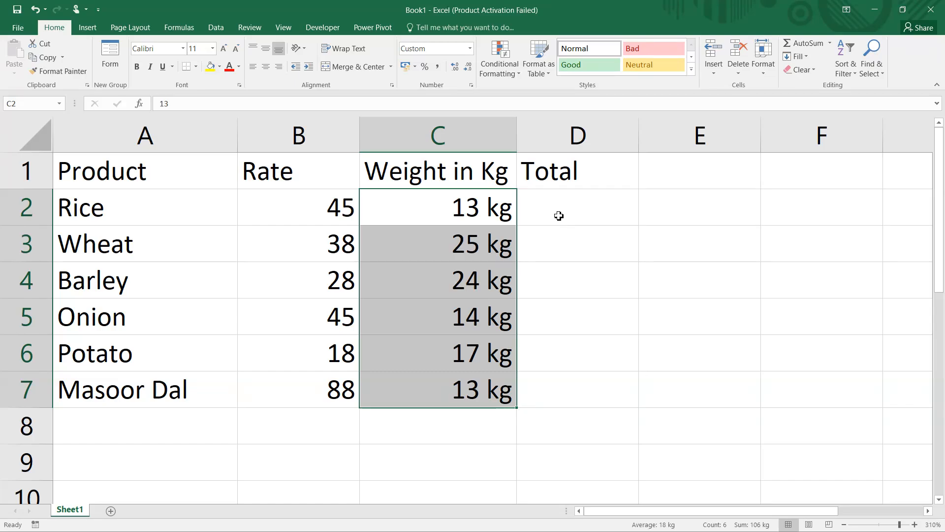
# Enter the formula =B2*C2 in D2 to calculate Rice's total
pyautogui.click(559, 215)
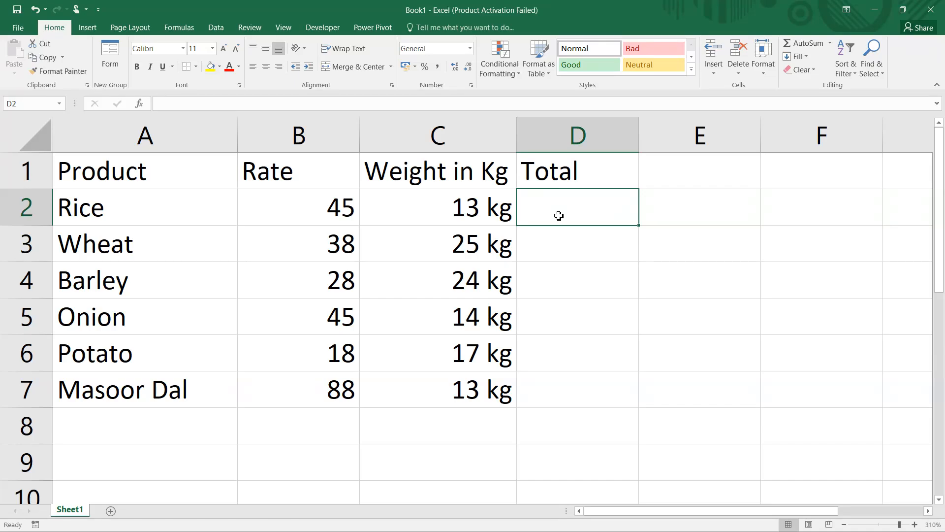
pyautogui.write('=')
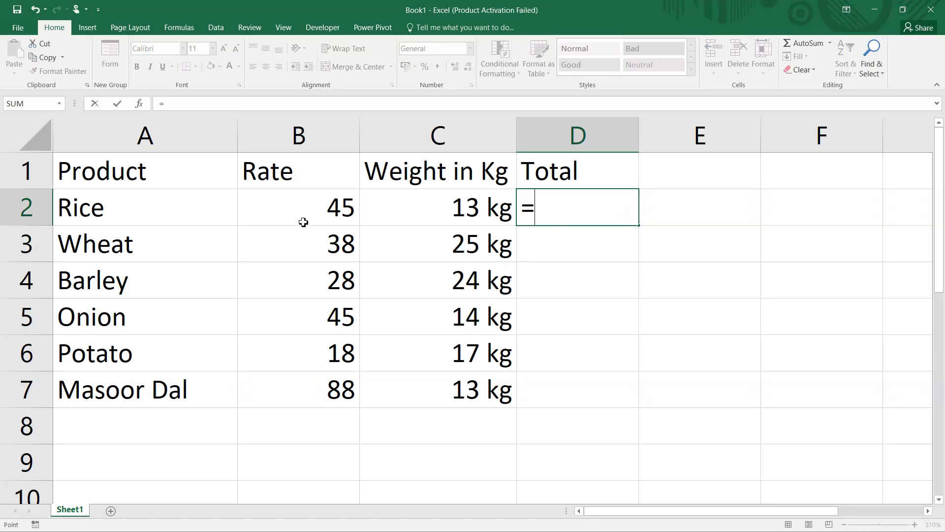
pyautogui.click(303, 222)
pyautogui.write('*')
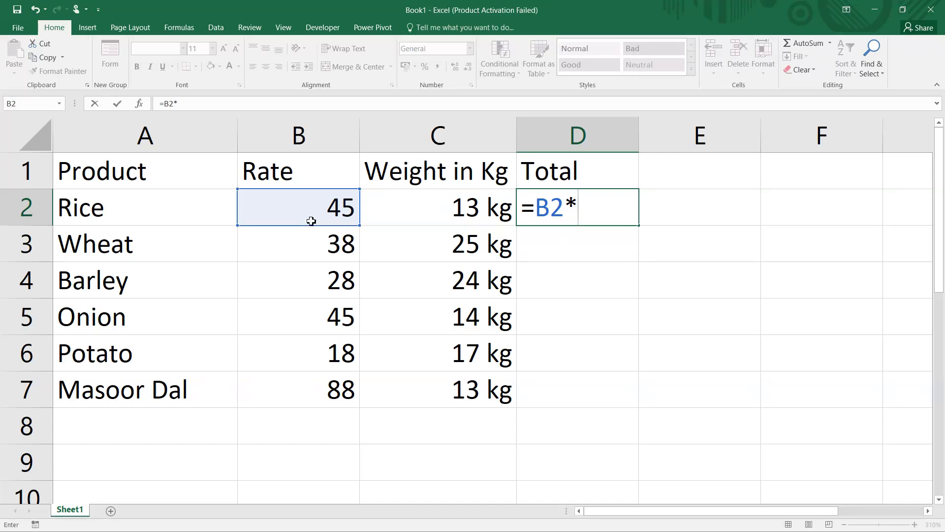
pyautogui.click(434, 218)
pyautogui.press('Return')
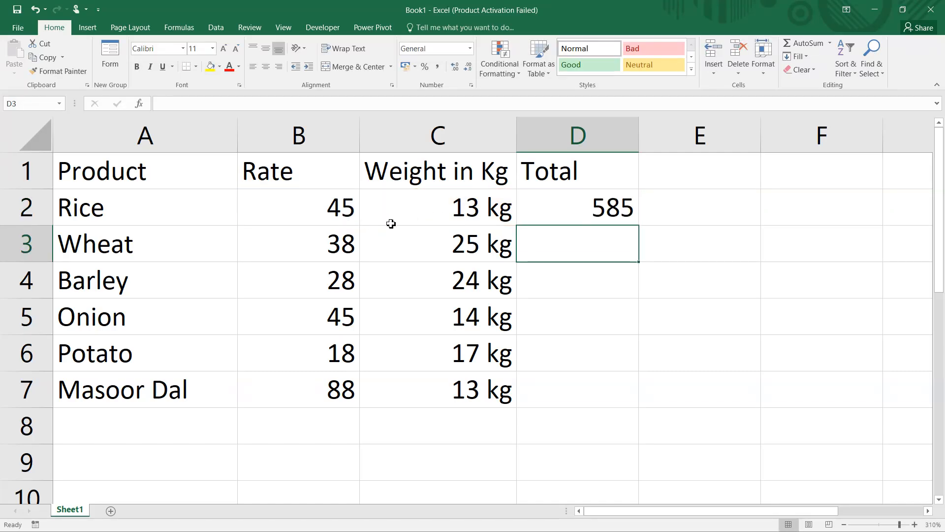
# Enter =45*13 in E2 to check the total manually
pyautogui.click(715, 213)
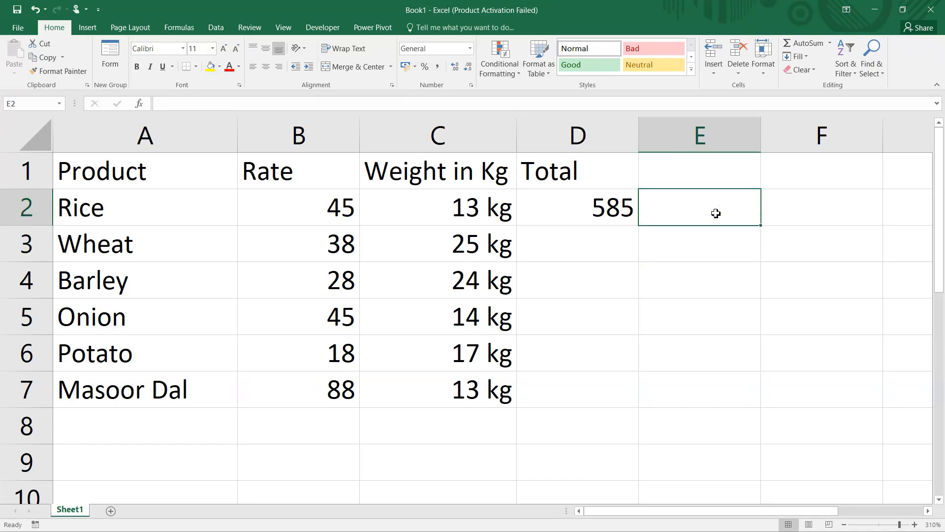
pyautogui.write('=45*13')
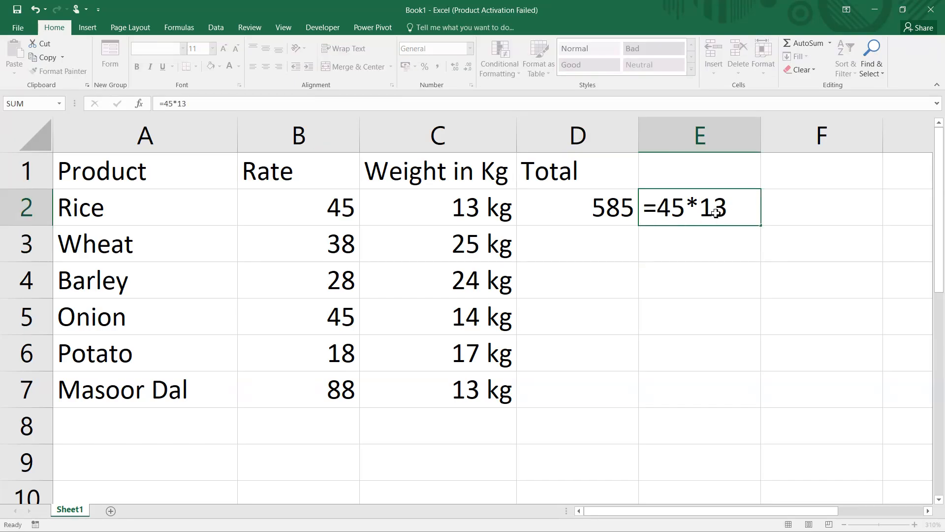
pyautogui.press('Return')
# Fill the Total formula down through D7 and apply Currency format to D2:D7
pyautogui.click(603, 213)
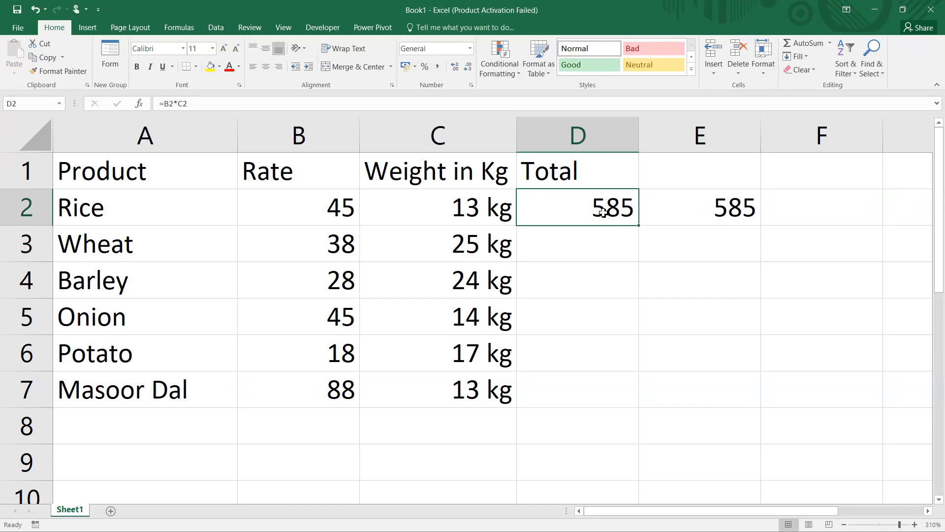
pyautogui.moveTo(638, 225); pyautogui.dragTo(628, 401)
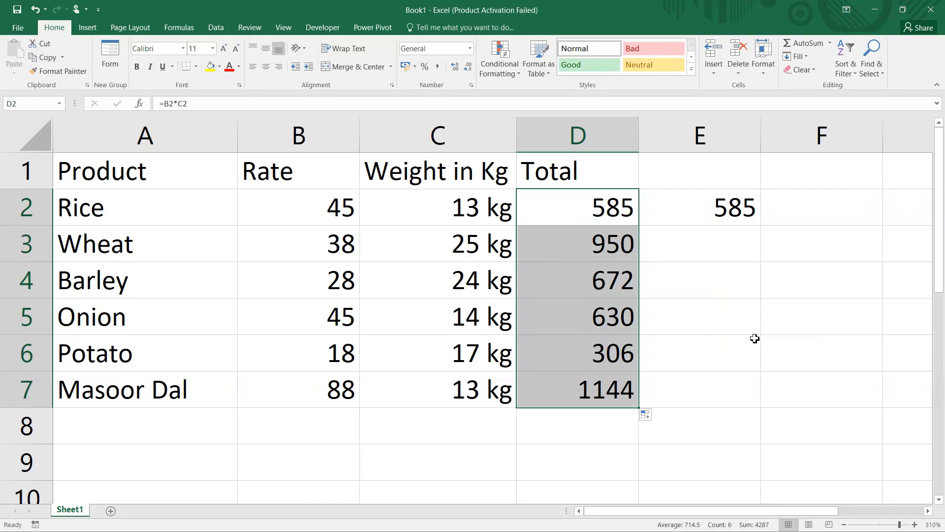
pyautogui.hotkey('ctrl', 'shift', '4')
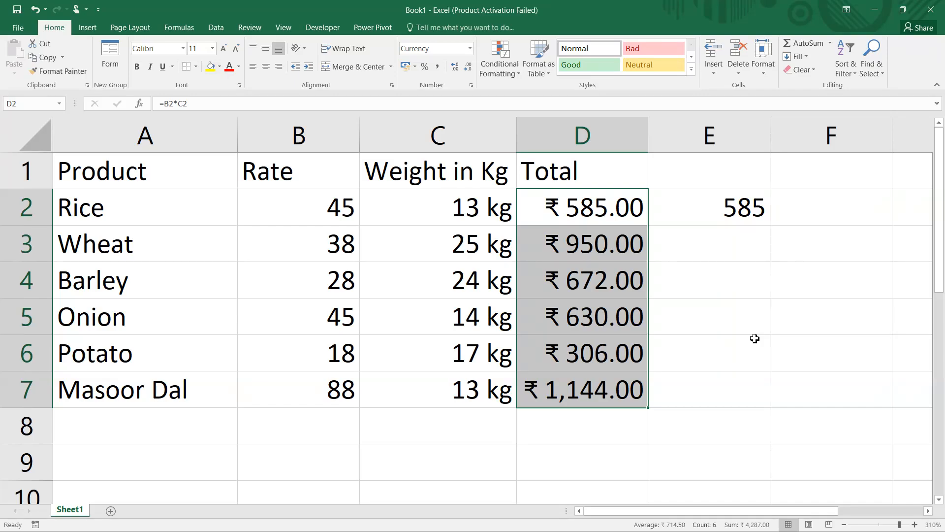
# Enter the formula =B7*C7 in E7 to check Masoor Dal's total manually
pyautogui.click(699, 387)
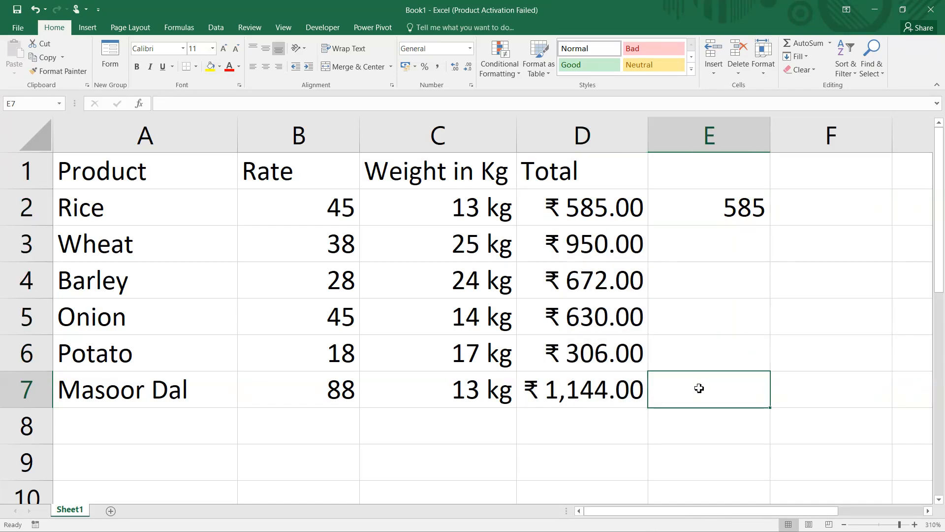
pyautogui.write('=')
pyautogui.click(325, 394)
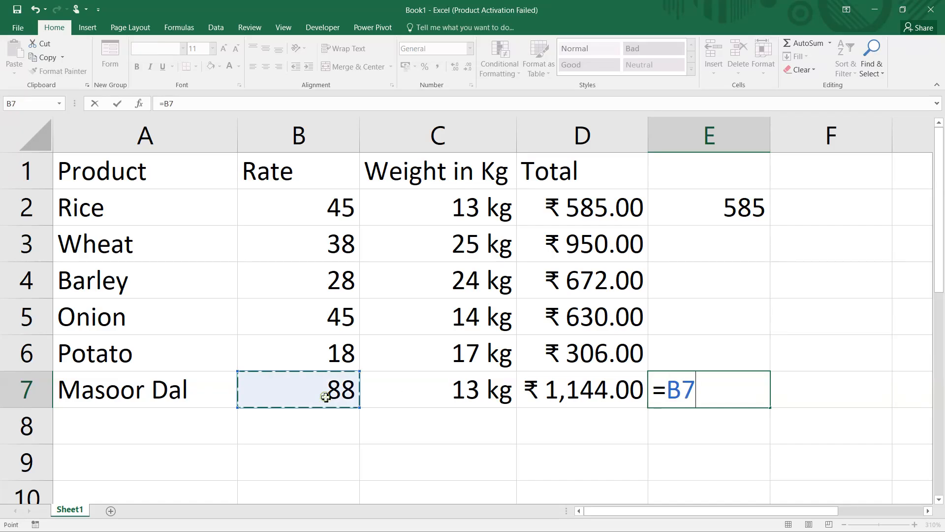
pyautogui.write('*')
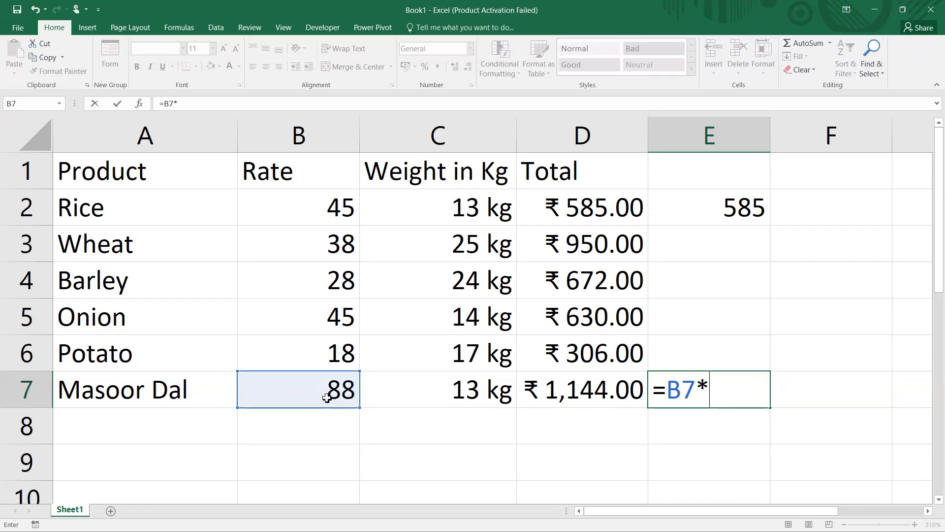
pyautogui.click(430, 391)
pyautogui.press('Return')
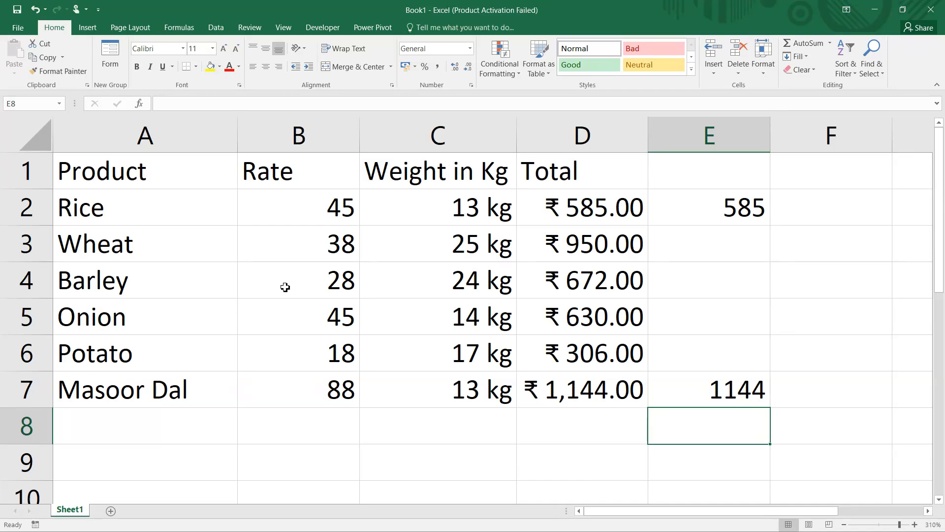
# Add an AutoSum total of the Total column in D8, then delete it
pyautogui.moveTo(98, 166); pyautogui.dragTo(561, 386)
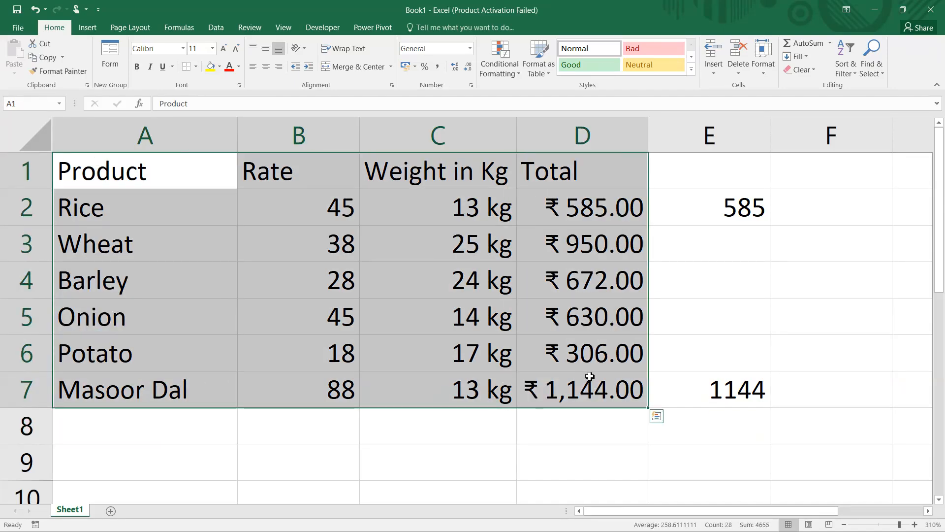
pyautogui.click(559, 418)
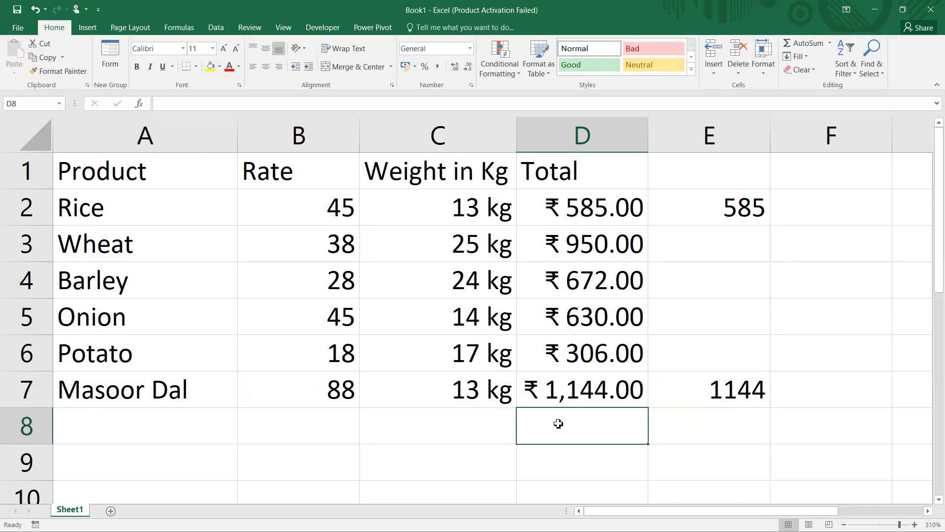
pyautogui.hotkey('alt', '=')
pyautogui.press('Return')
pyautogui.click(569, 428)
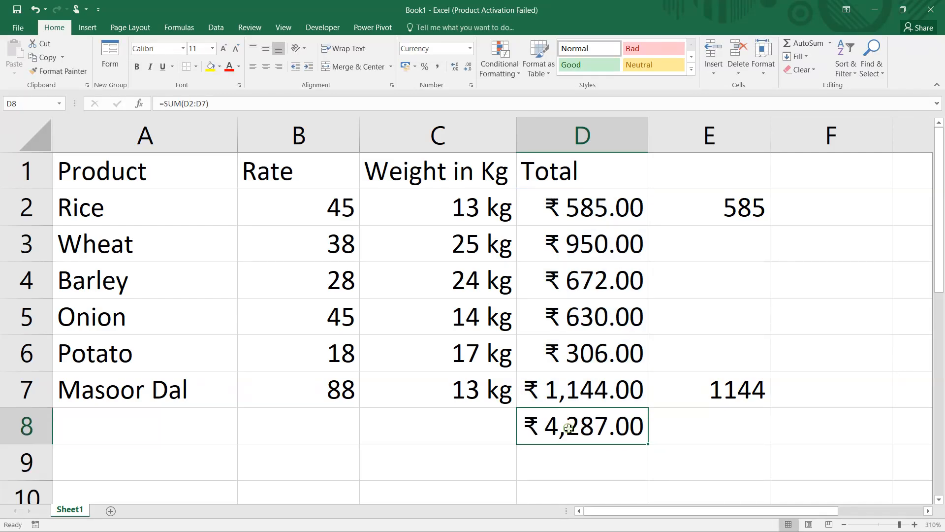
pyautogui.press('Delete')
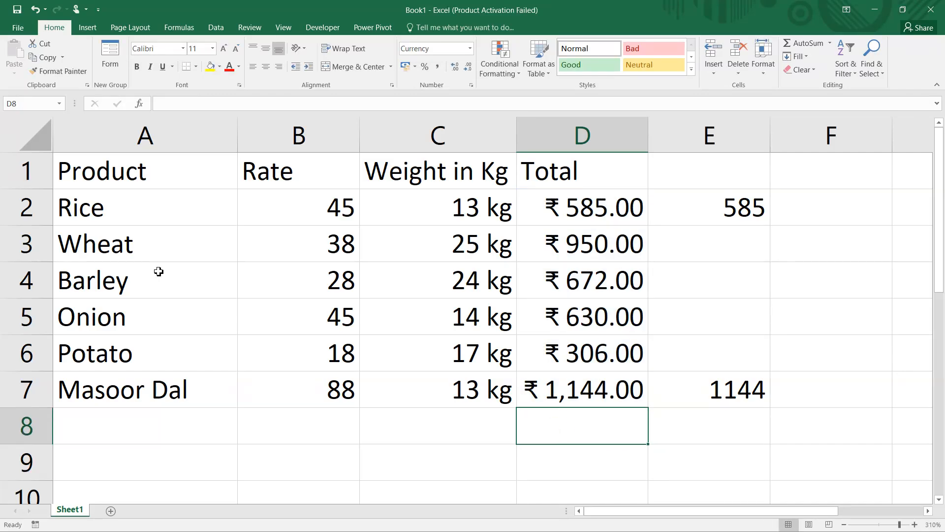
# Convert the range A1:D7 into a table with headers
pyautogui.moveTo(101, 178); pyautogui.dragTo(571, 382)
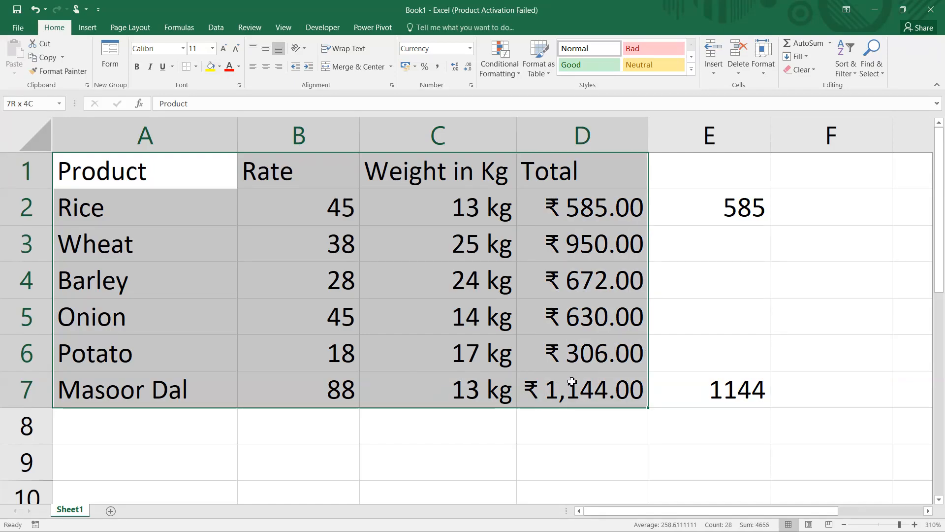
pyautogui.hotkey('ctrl', 't')
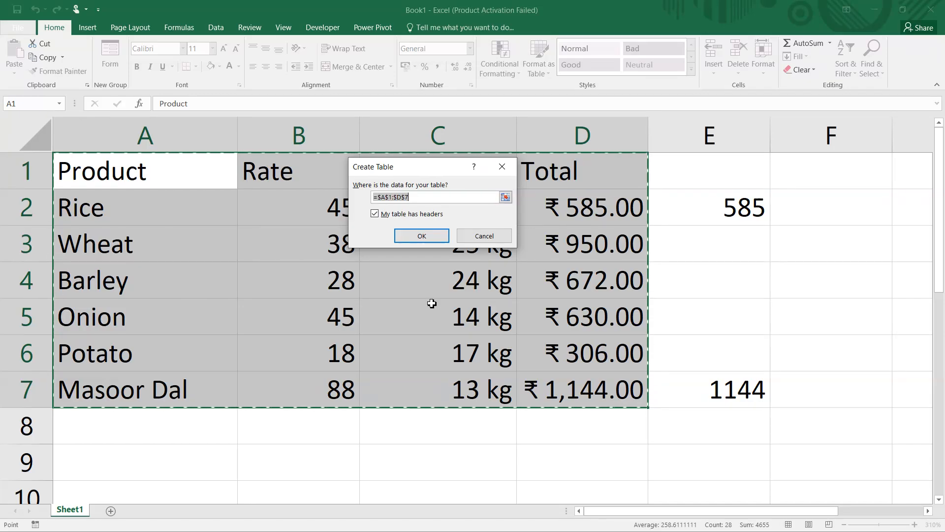
pyautogui.click(426, 237)
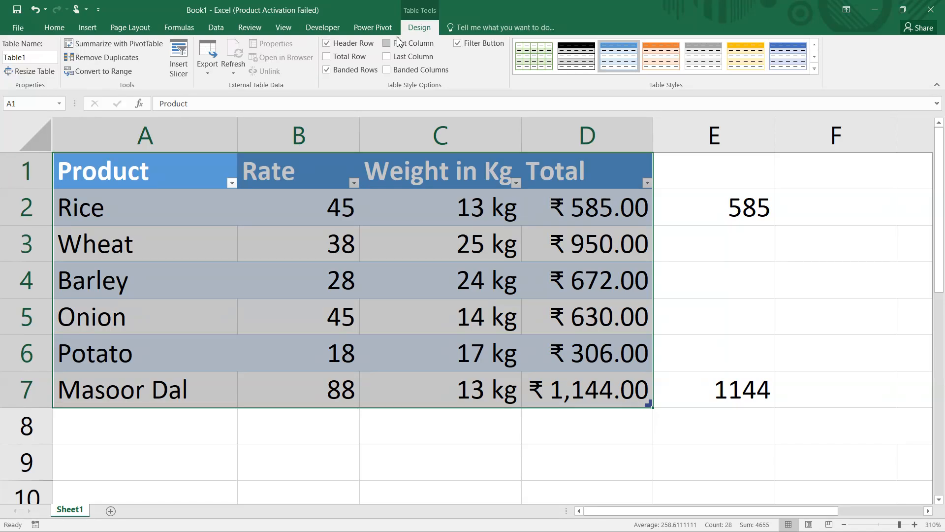
# Turn on the table's Total row and set the Total column's summary function to Max
pyautogui.click(328, 57)
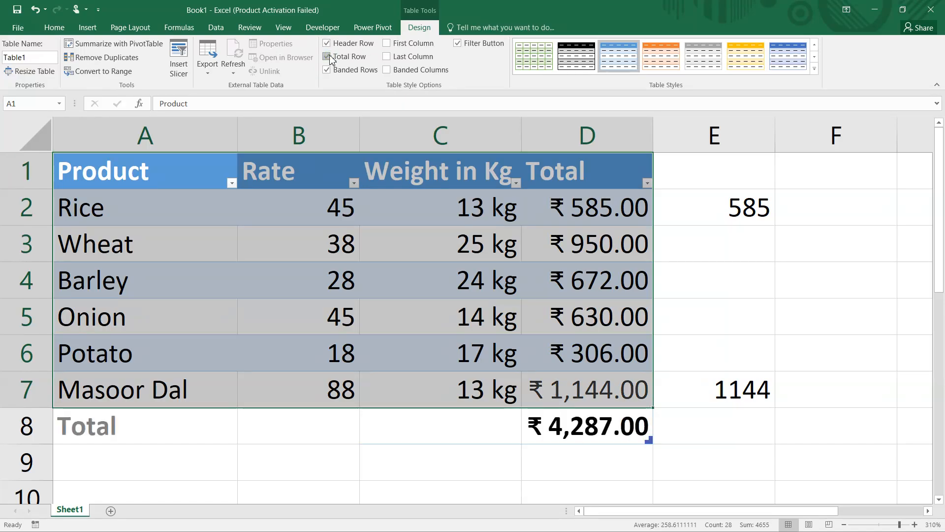
pyautogui.click(602, 427)
pyautogui.click(659, 438)
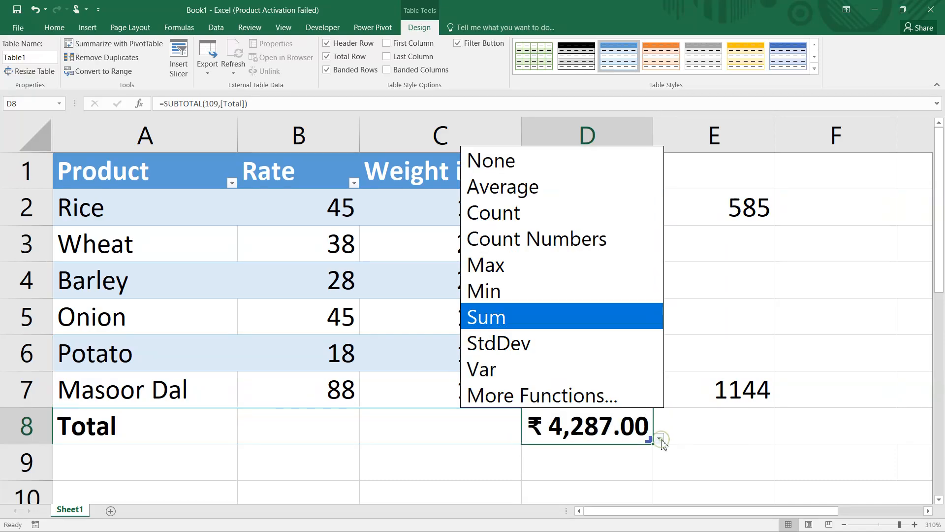
pyautogui.click(521, 274)
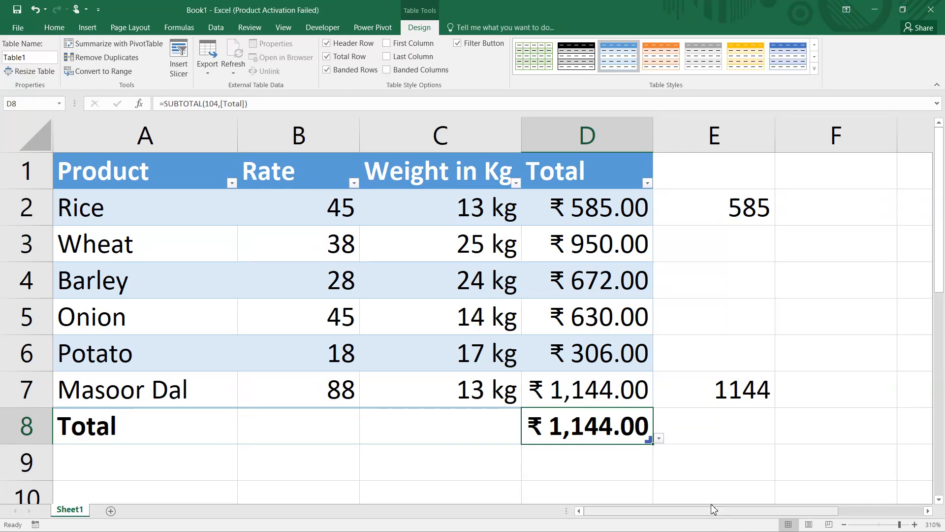
# Set the Total column's summary to Min and the Weight in Kg column's summary to Max
pyautogui.click(660, 439)
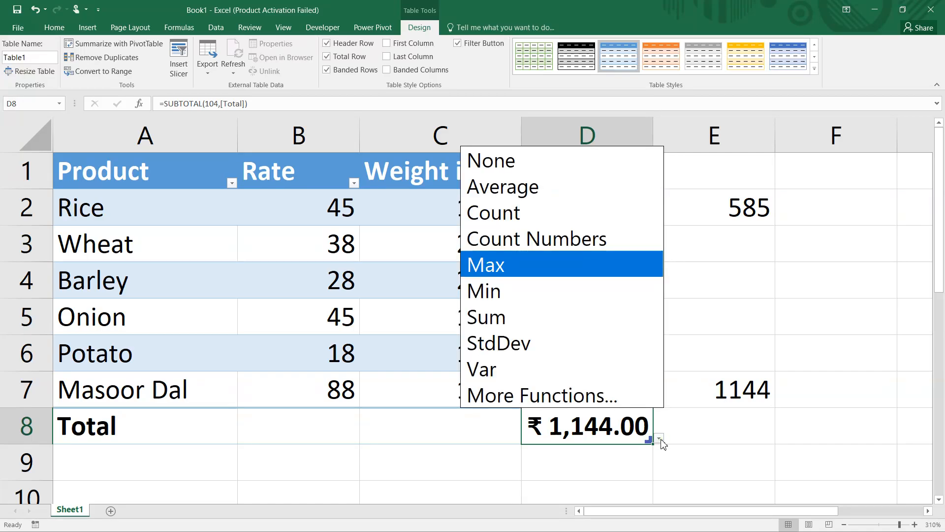
pyautogui.click(520, 283)
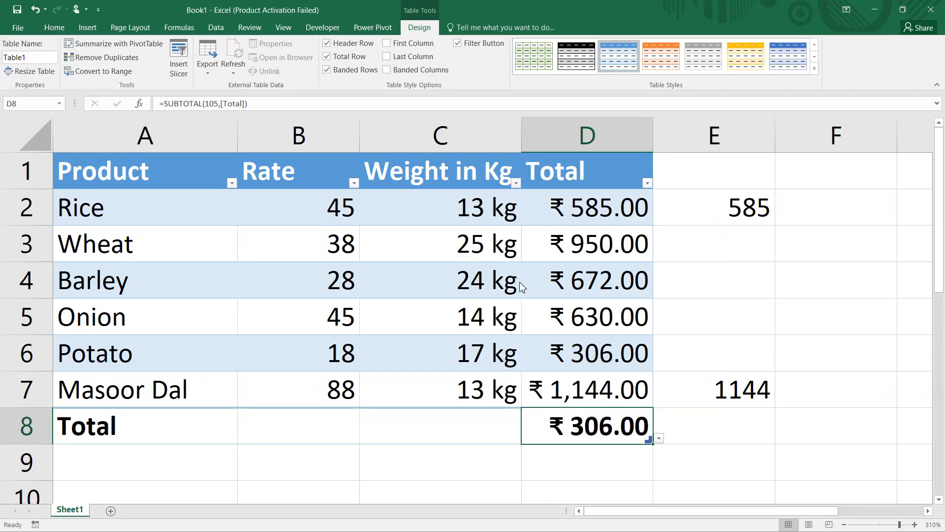
pyautogui.click(475, 430)
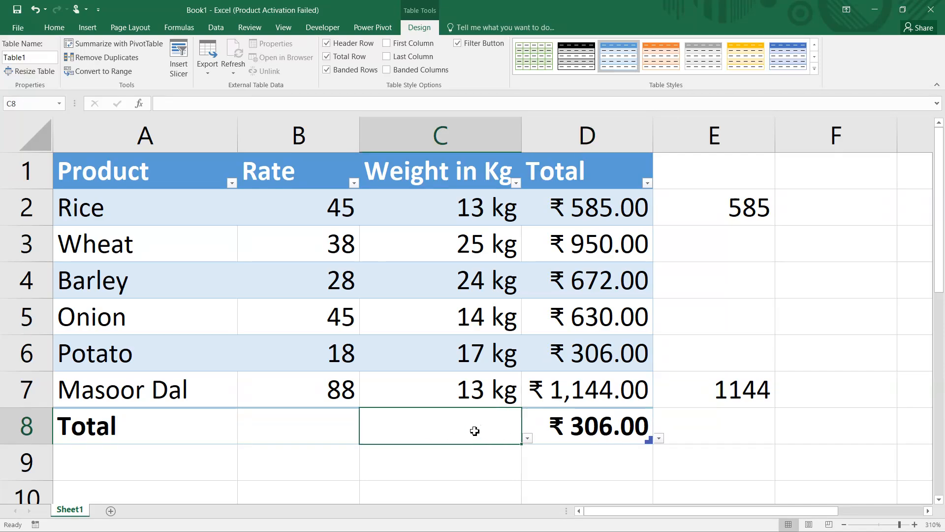
pyautogui.click(527, 438)
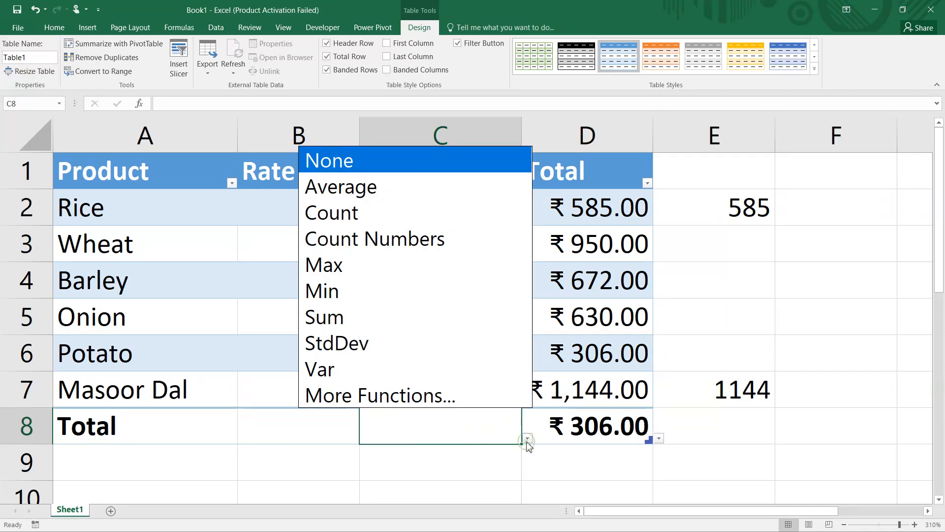
pyautogui.click(352, 268)
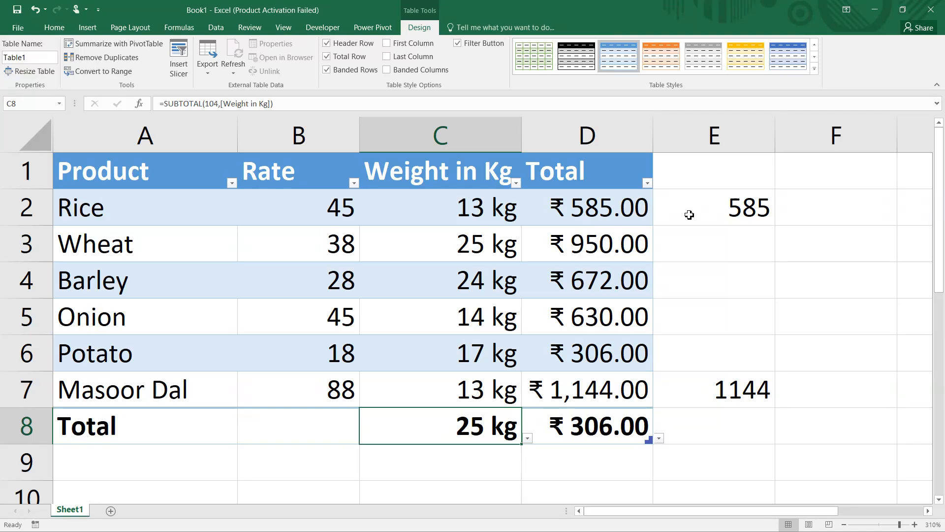
# Enter 13 in E4 and the text Ram in E3
pyautogui.click(700, 247)
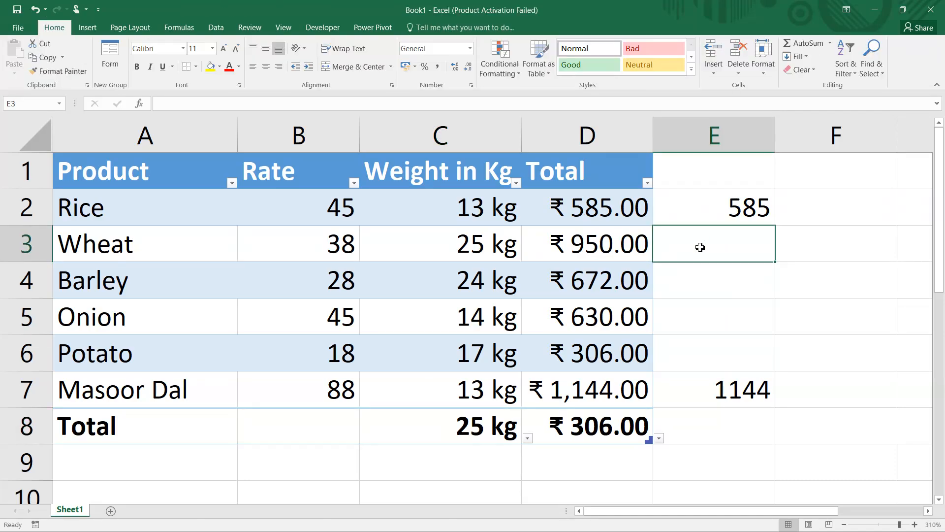
pyautogui.write('12')
pyautogui.click(695, 278)
pyautogui.write('13')
pyautogui.click(733, 235)
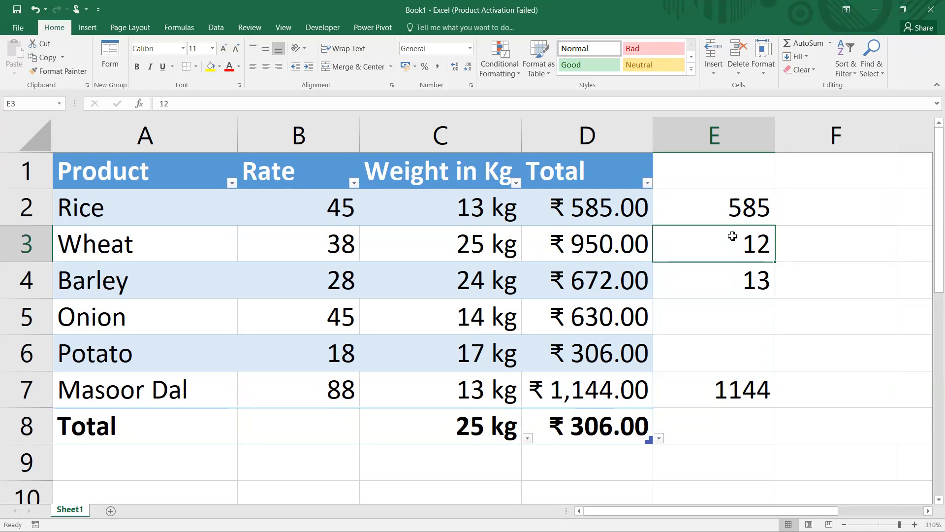
pyautogui.write('Ram')
pyautogui.press('Return')
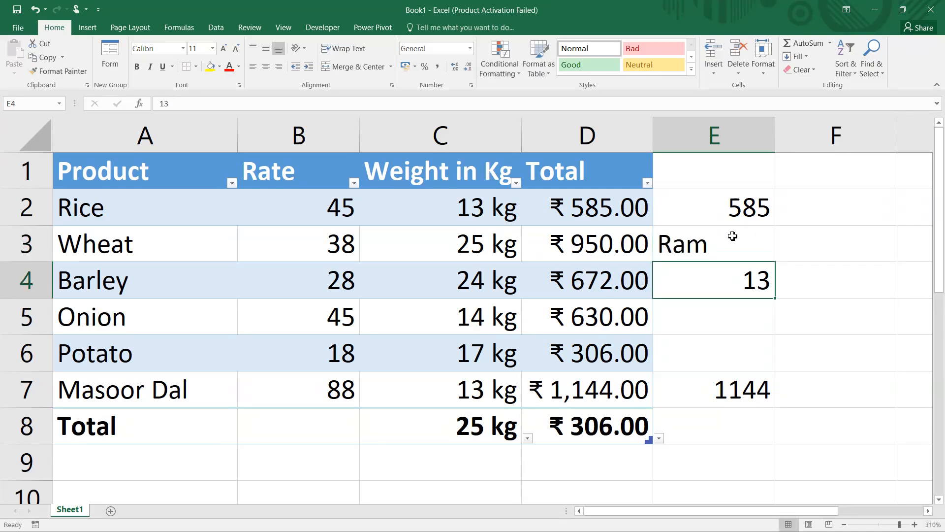
# Apply a custom number format with the "MR" prefix to E3 and enter 12 there
pyautogui.click(733, 236)
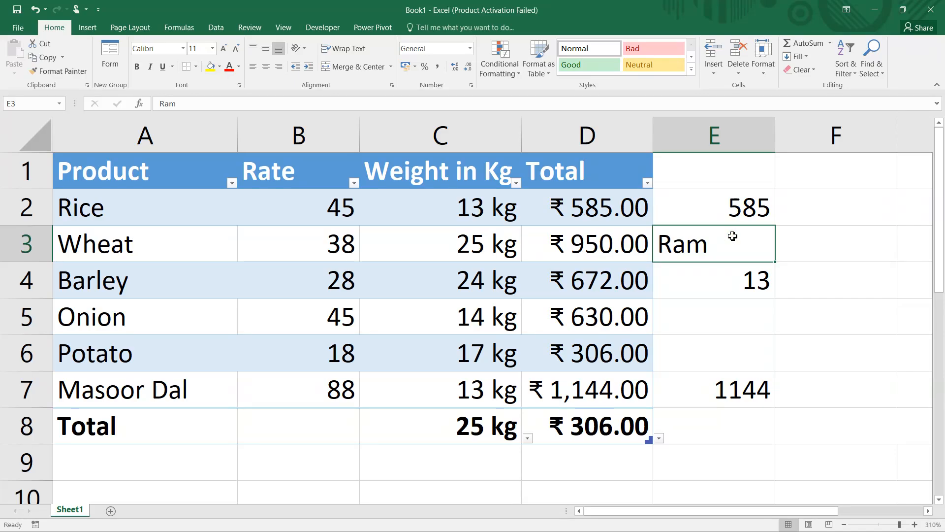
pyautogui.hotkey('ctrl', '1')
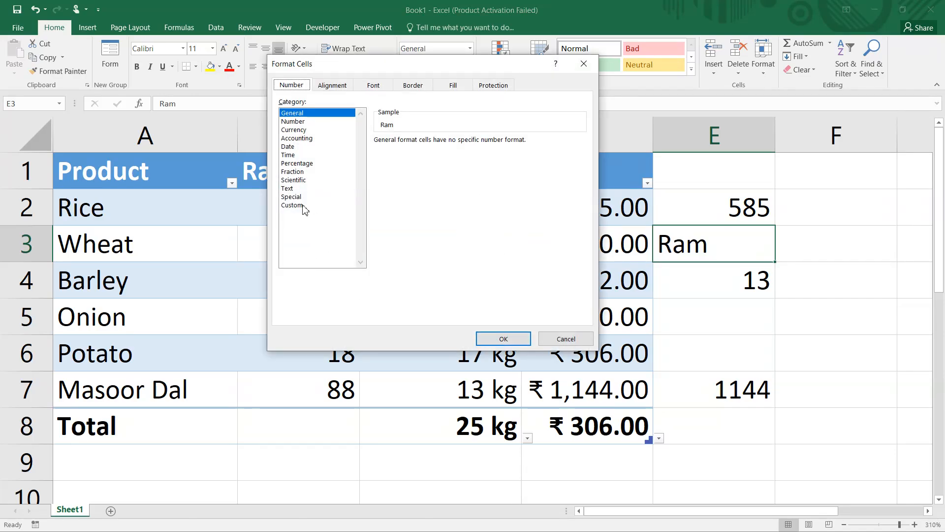
pyautogui.click(305, 205)
pyautogui.moveTo(409, 152); pyautogui.dragTo(338, 156)
pyautogui.write('"MR" #')
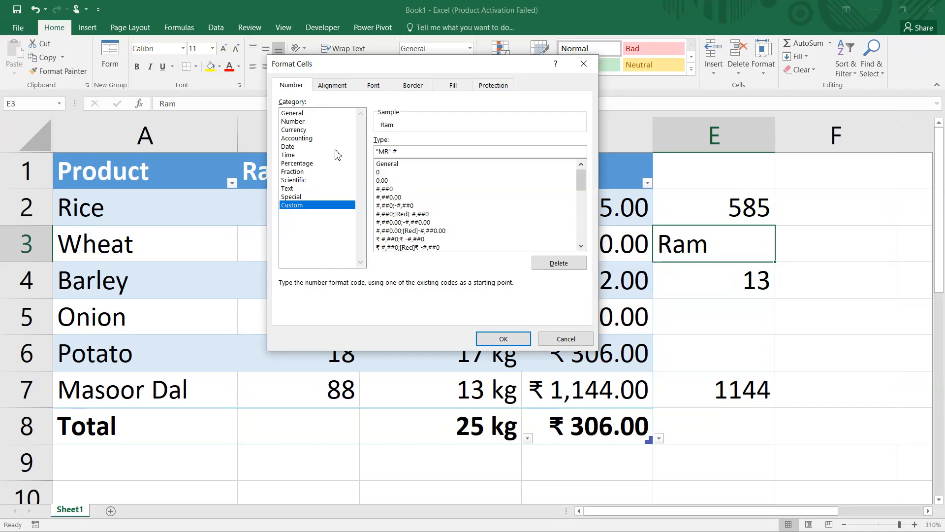
pyautogui.press('Return')
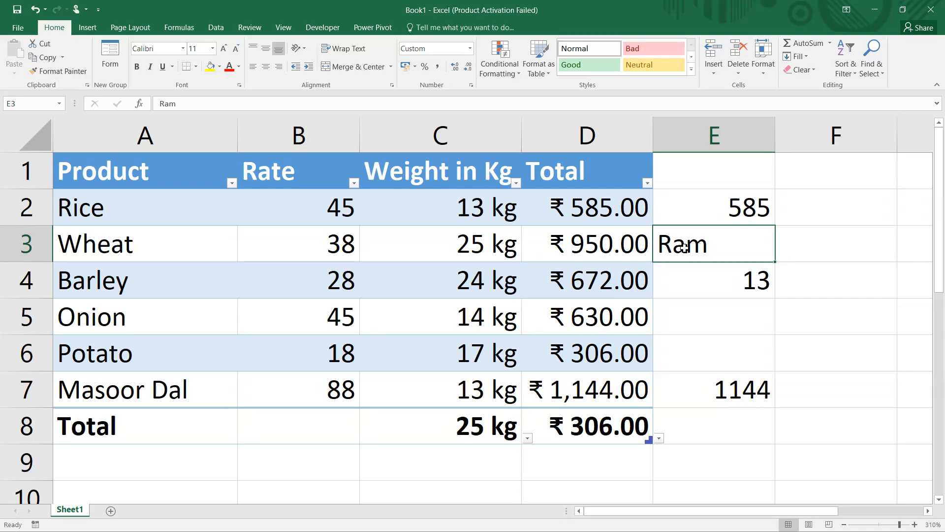
pyautogui.write('1')
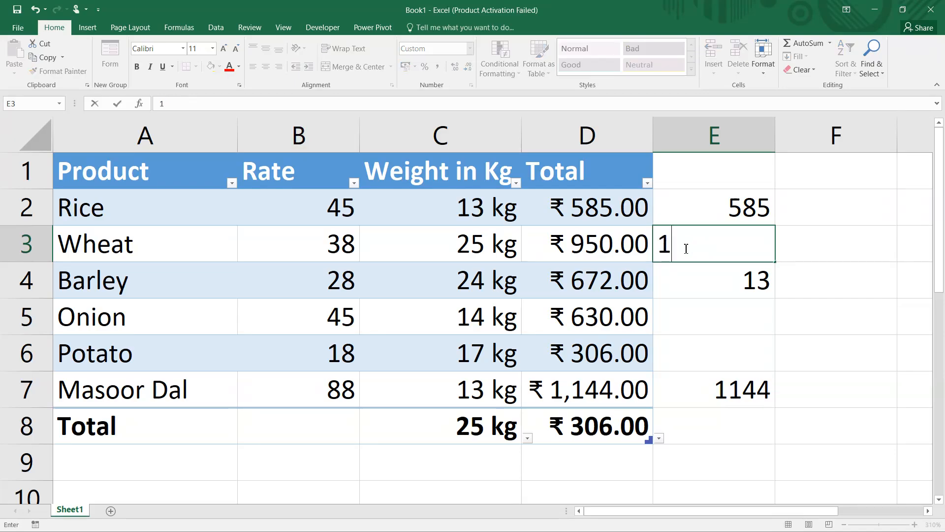
pyautogui.write('2')
pyautogui.press('Return')
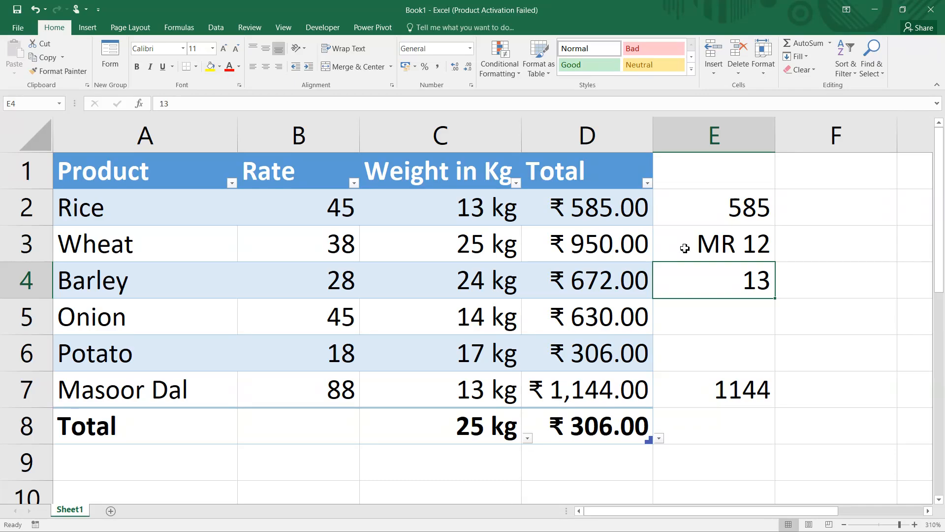
# Apply the custom number format # "gram" to the value in E4
pyautogui.hotkey('ctrl', '1')
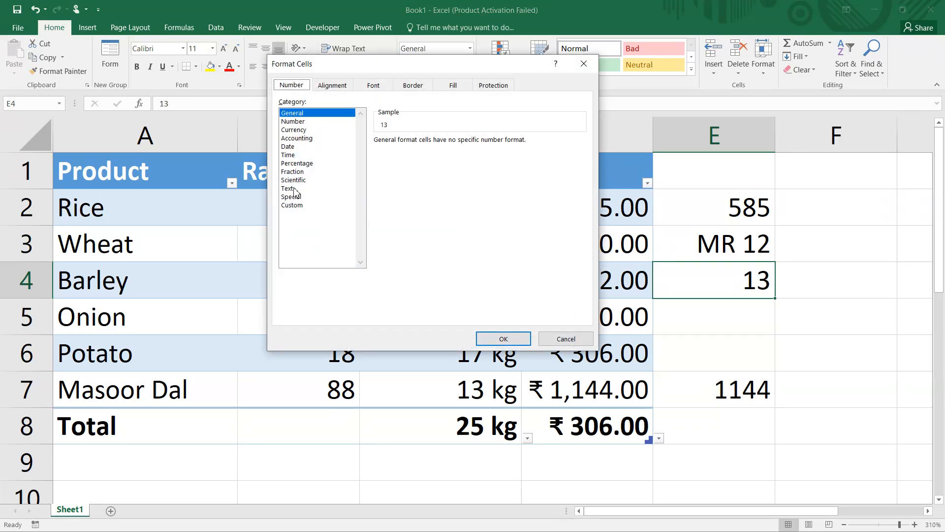
pyautogui.click(295, 206)
pyautogui.moveTo(407, 151); pyautogui.dragTo(327, 152)
pyautogui.write('#')
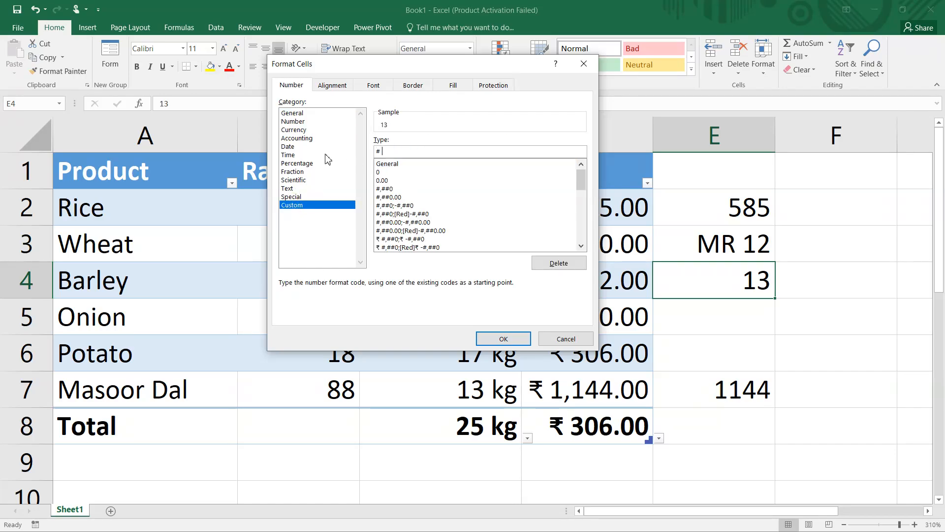
pyautogui.write(' "gram"')
pyautogui.click(515, 339)
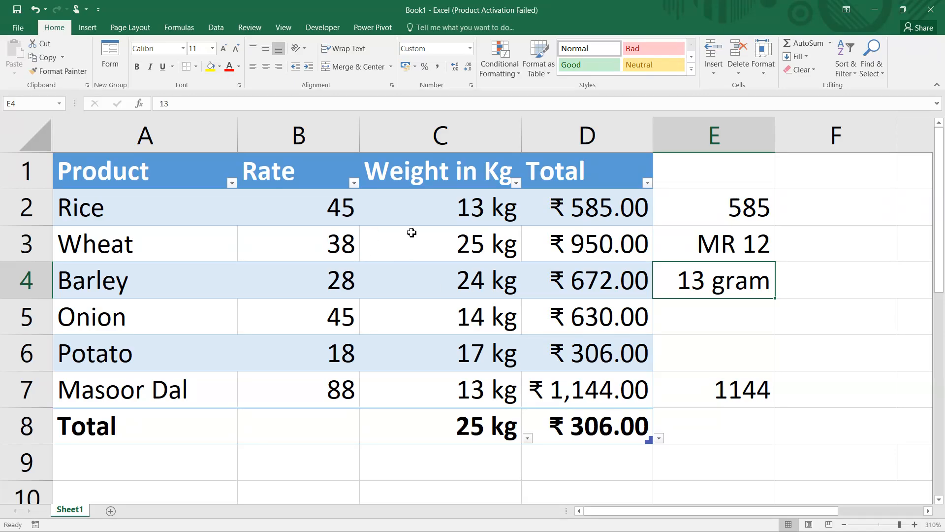
pyautogui.moveTo(567, 203); pyautogui.dragTo(567, 396)
pyautogui.click(584, 215)
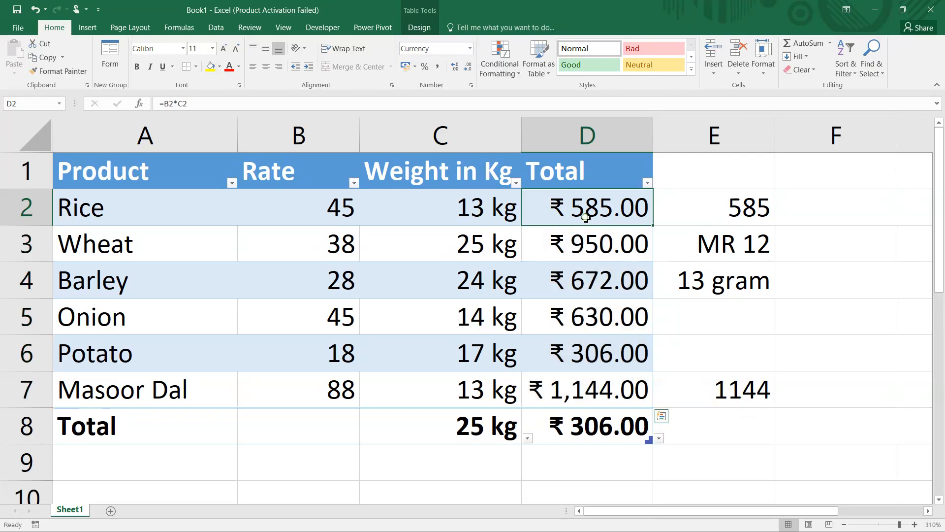
pyautogui.moveTo(494, 202); pyautogui.dragTo(499, 385)
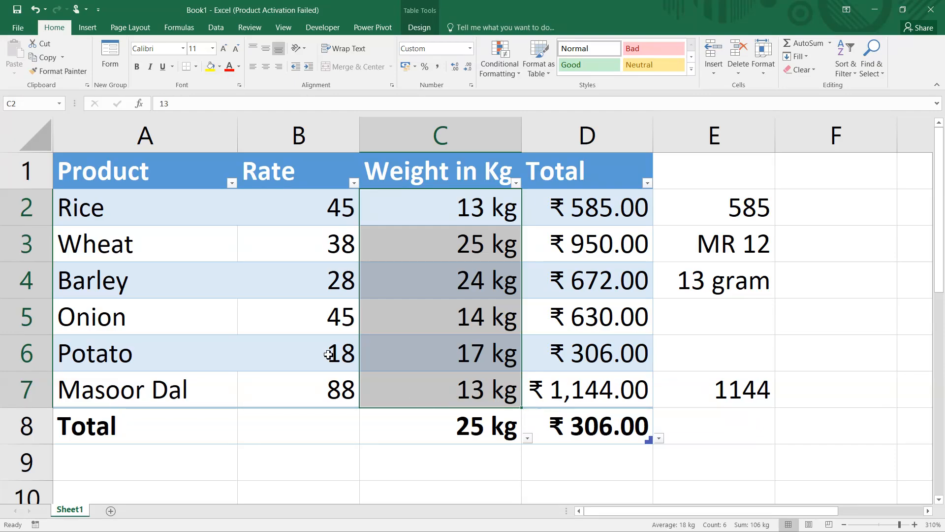
pyautogui.click(411, 424)
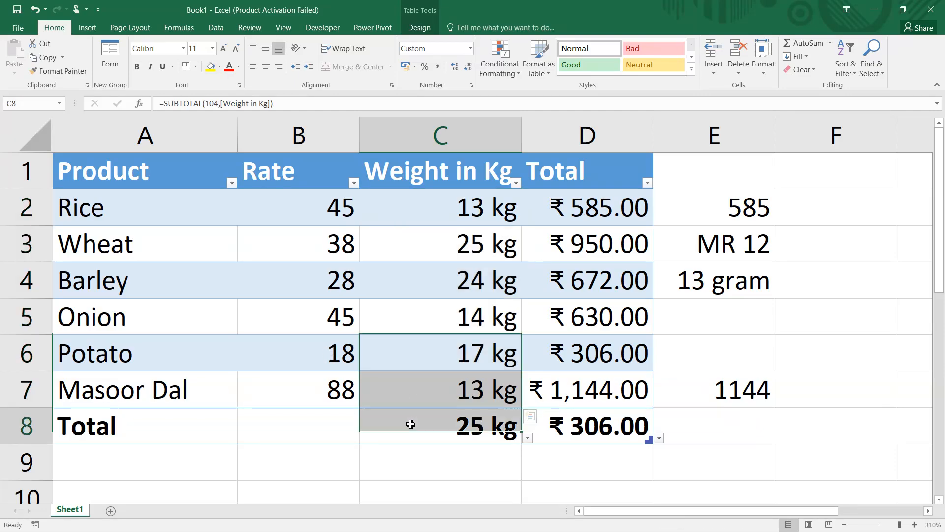
pyautogui.click(528, 438)
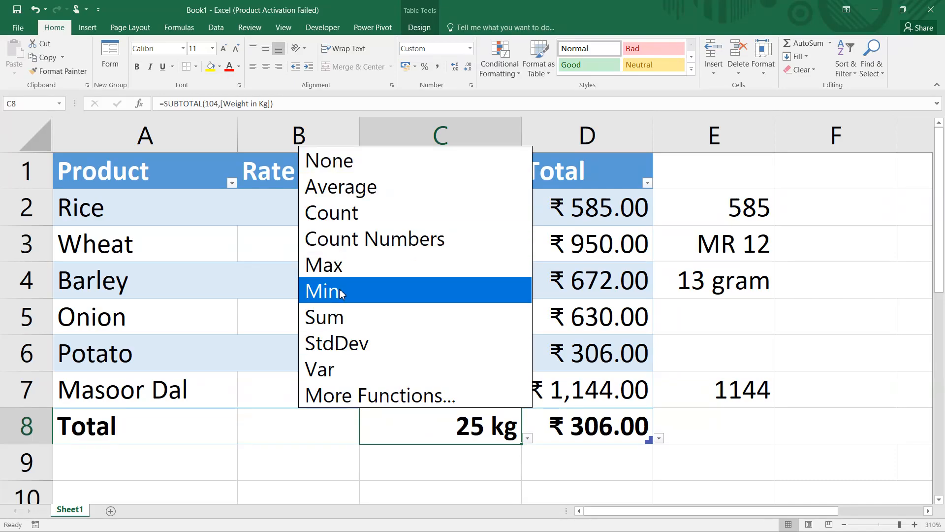
pyautogui.click(421, 30)
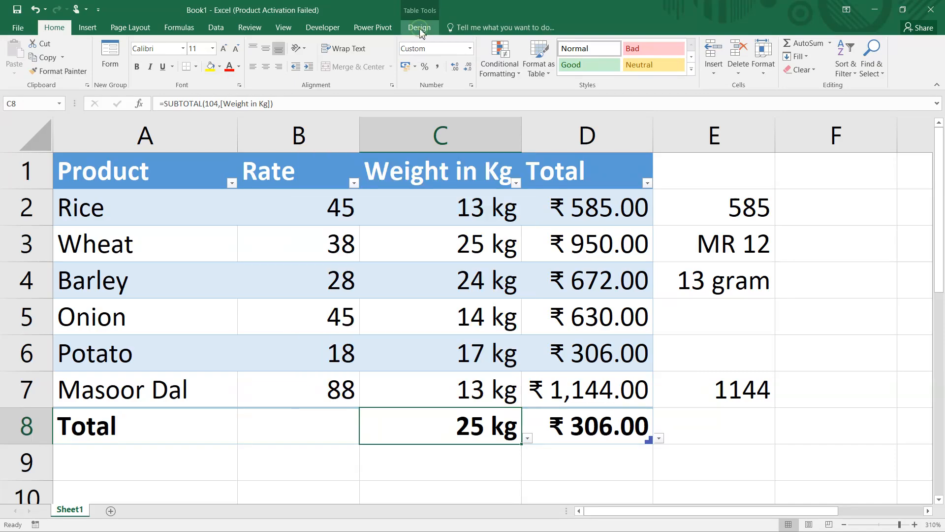
pyautogui.click(426, 28)
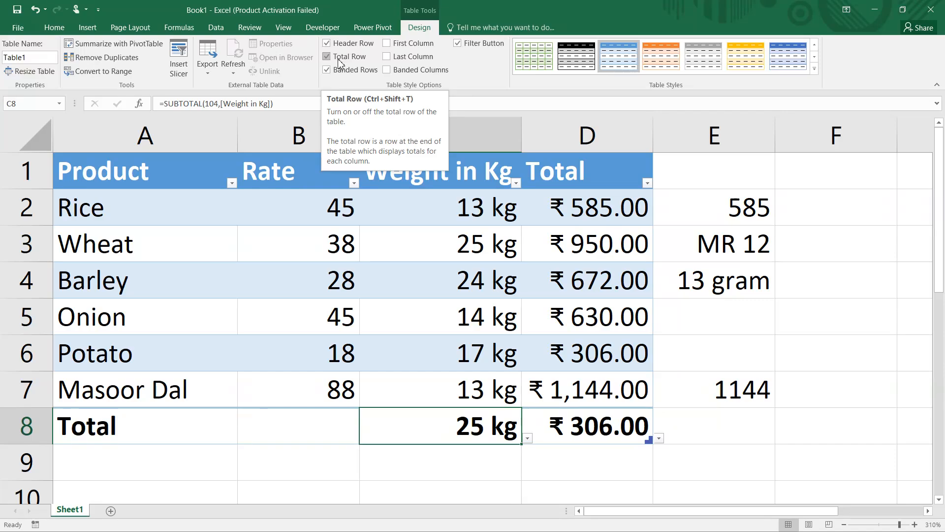
pyautogui.press('super')
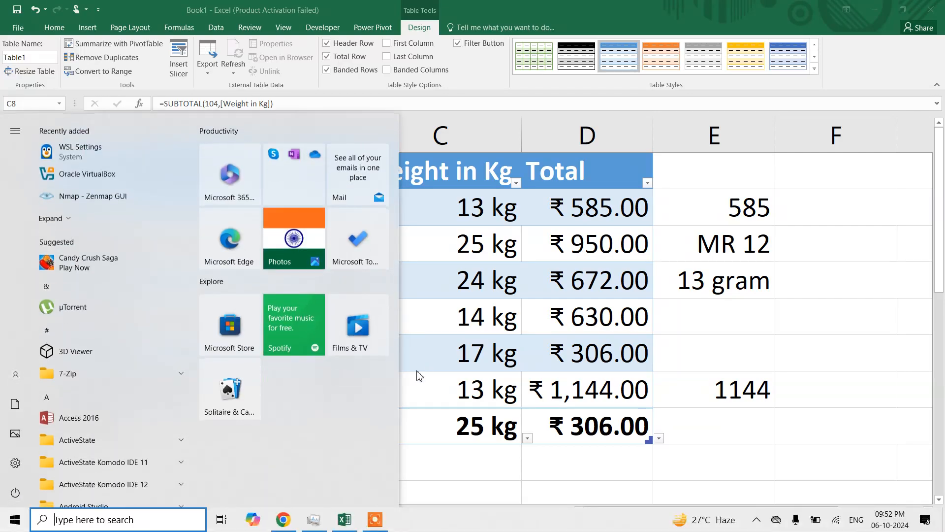
pyautogui.click(379, 521)
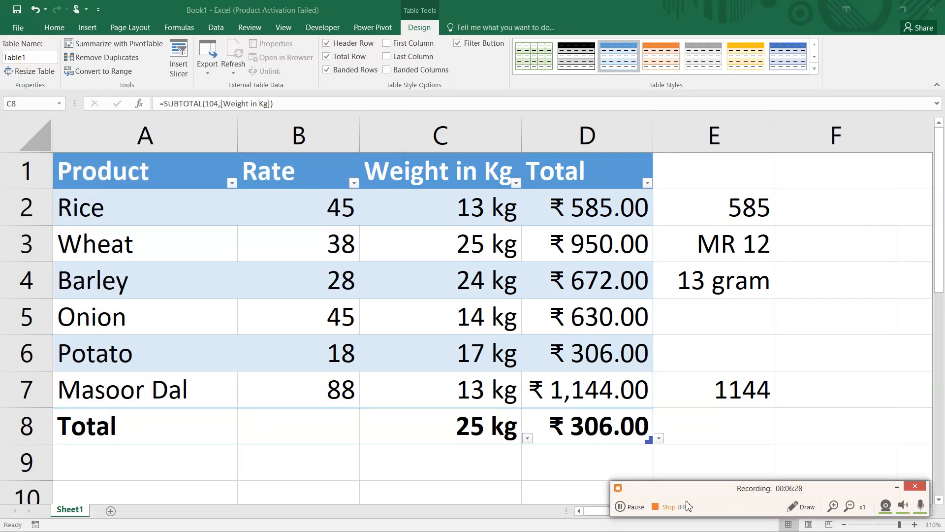